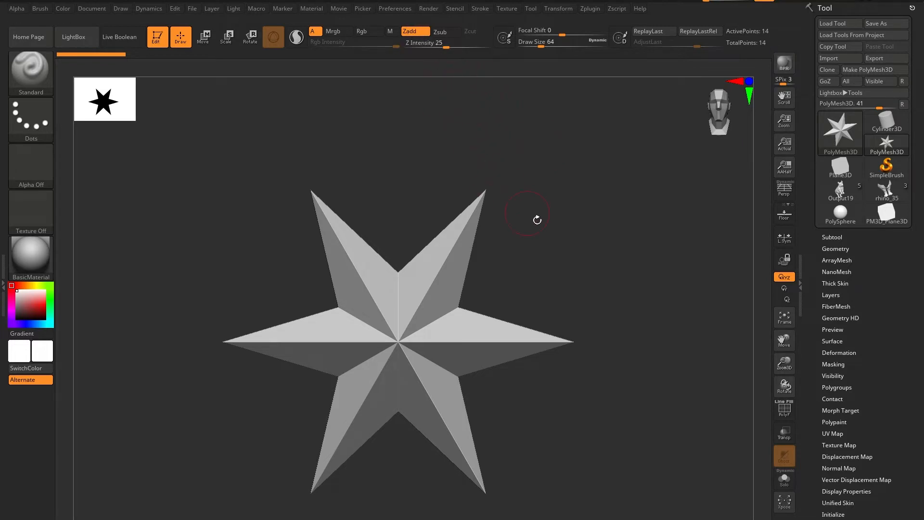
left_click_drag(627, 419, 627, 405, "alt")
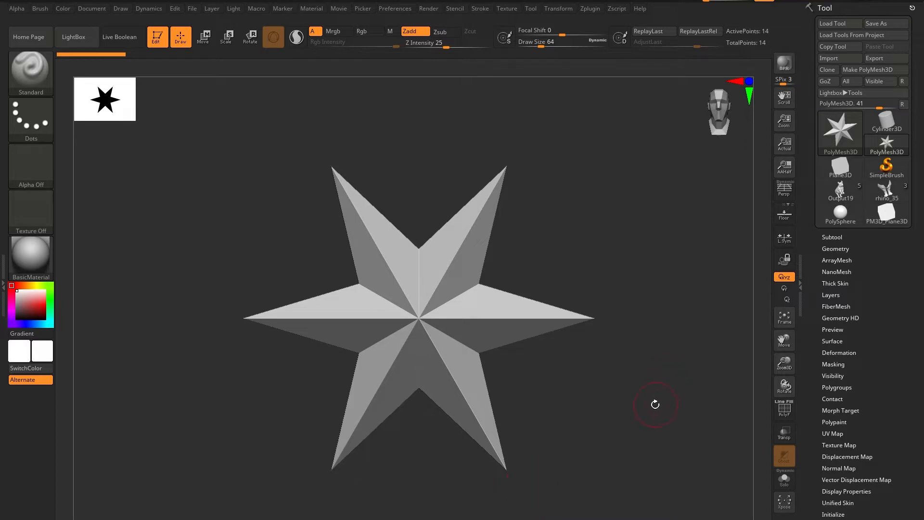
mouse_move(653, 402)
left_mouse_down()
mouse_move(546, 419)
mouse_move(657, 414)
left_mouse_up()
left_click_drag(608, 398, 620, 388, "alt")
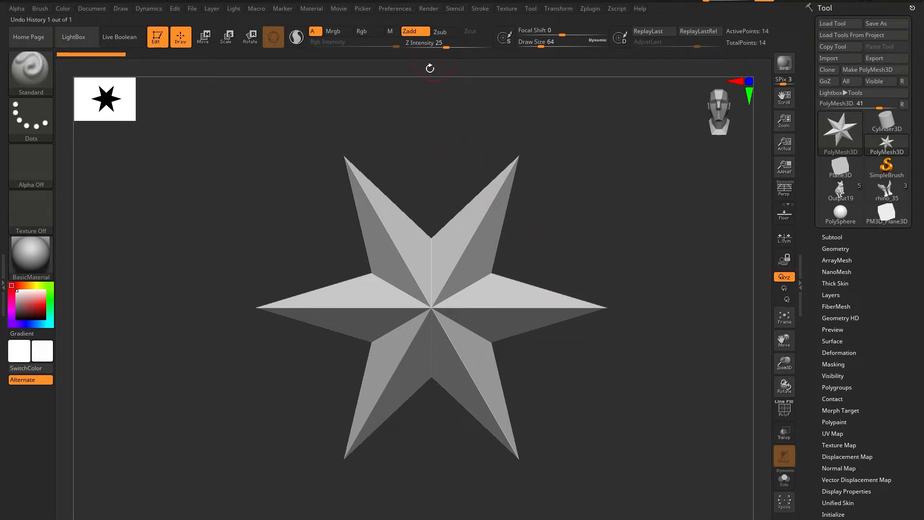
Turn on Enable Customize in the Config preferences so the interface layout can be edited.
left_click(396, 9)
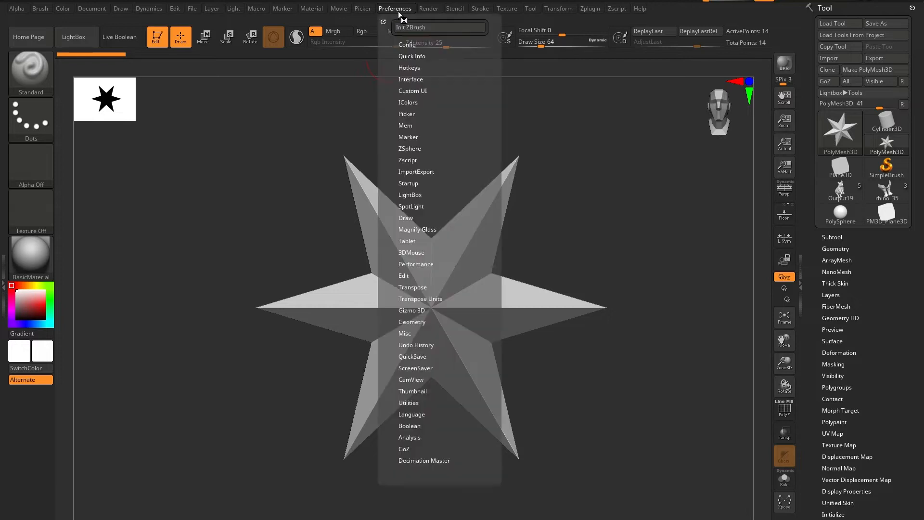
left_click(408, 44)
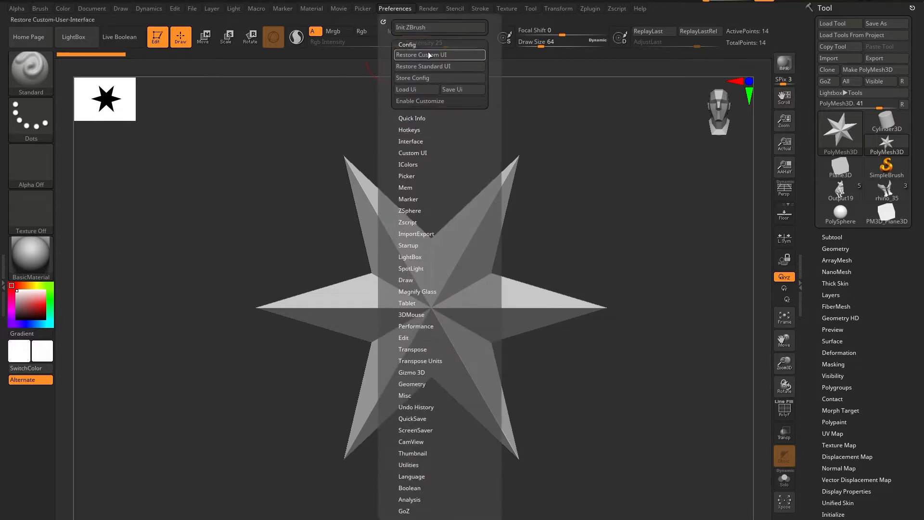
left_click(433, 101)
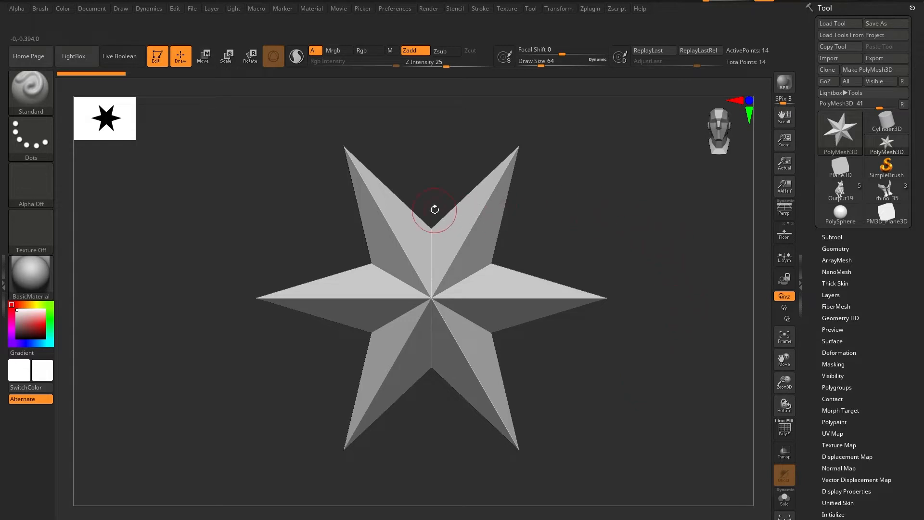
Examine which brush, color and draw controls the quick-access popup over the canvas offers, compared with the top shelf.
key("space")
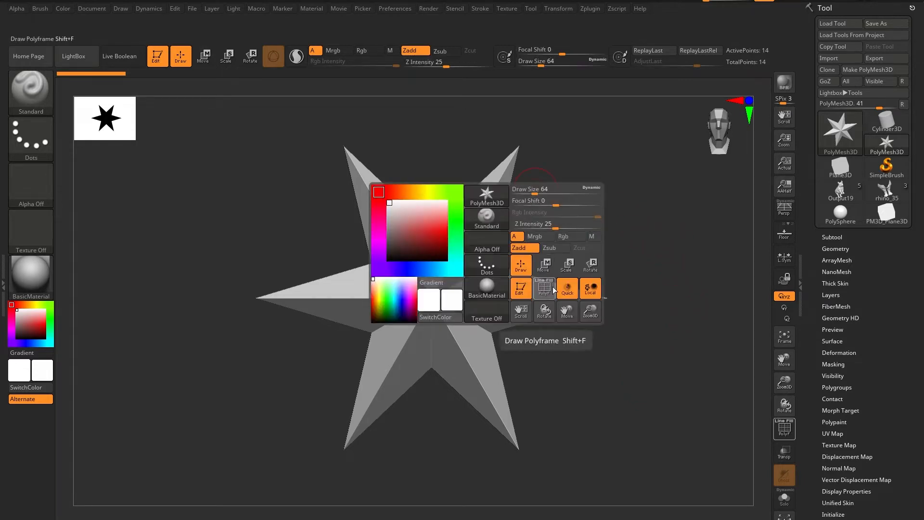
key("space")
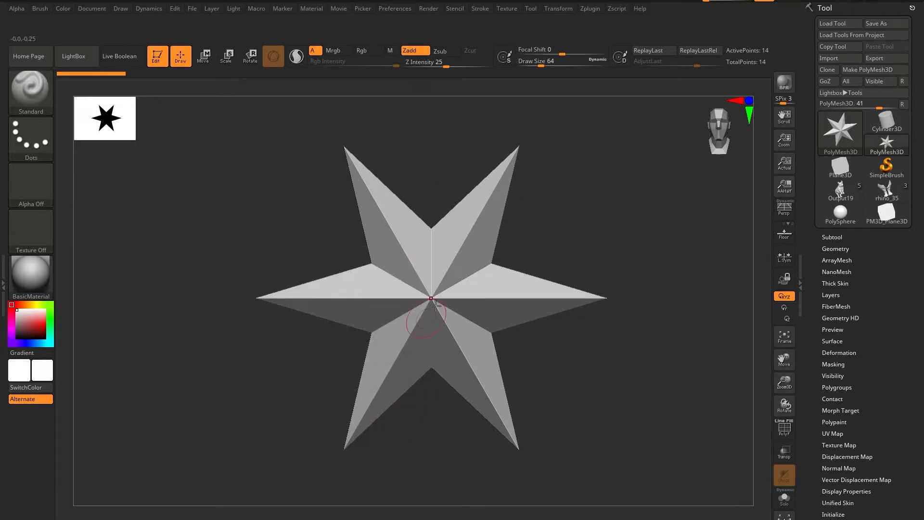
key("space")
key("space")
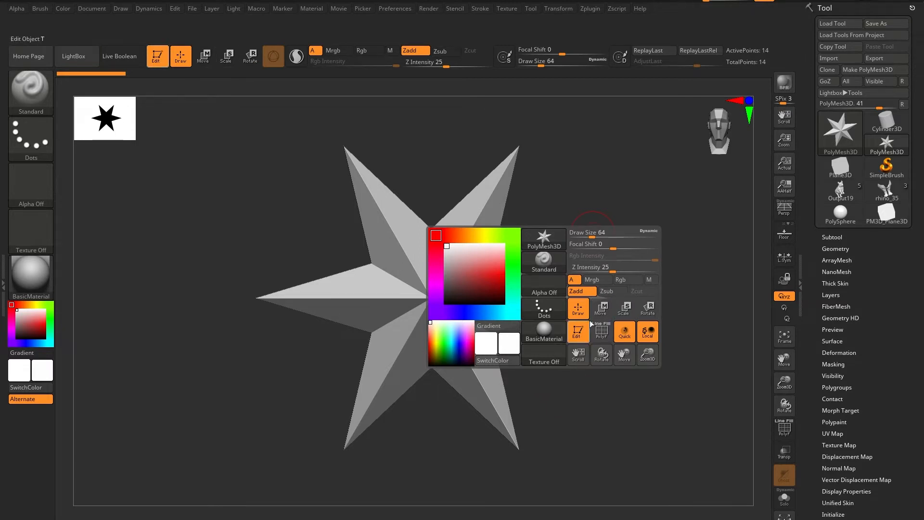
key("space")
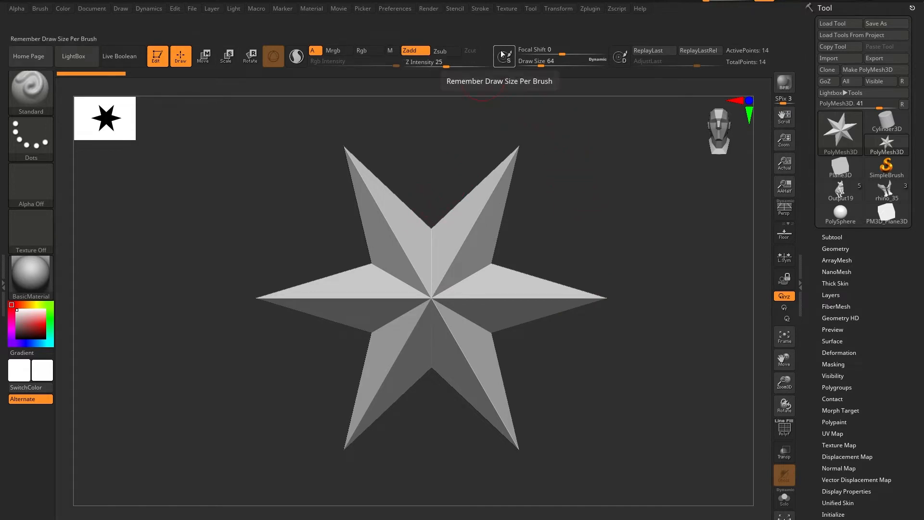
key("space")
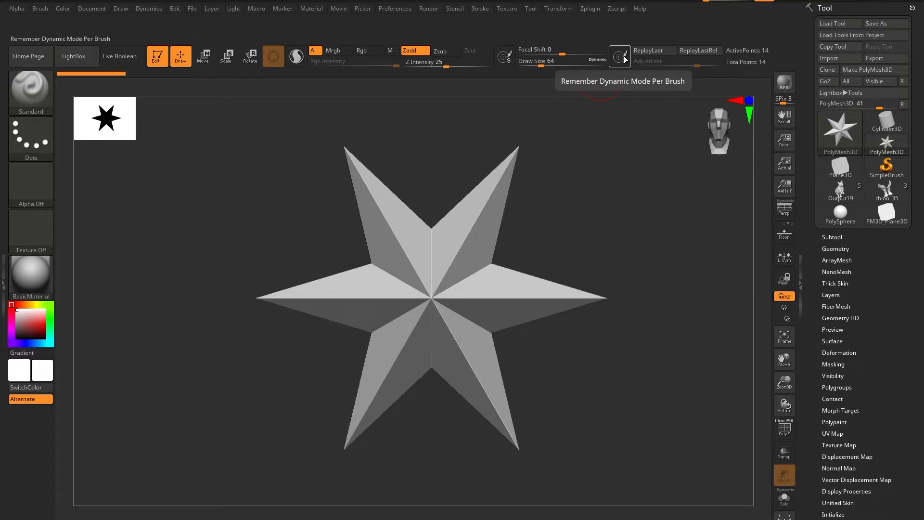
key("space")
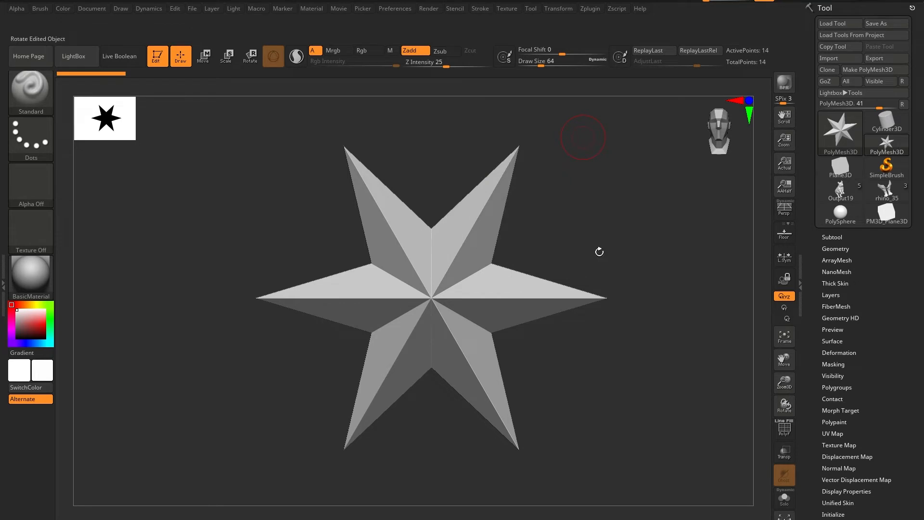
Remove the ActivePoints and TotalPoints counters and the Focal Shift, Draw Size, Rgb Intensity and Z Intensity sliders from the top shelf.
key("ctrl")
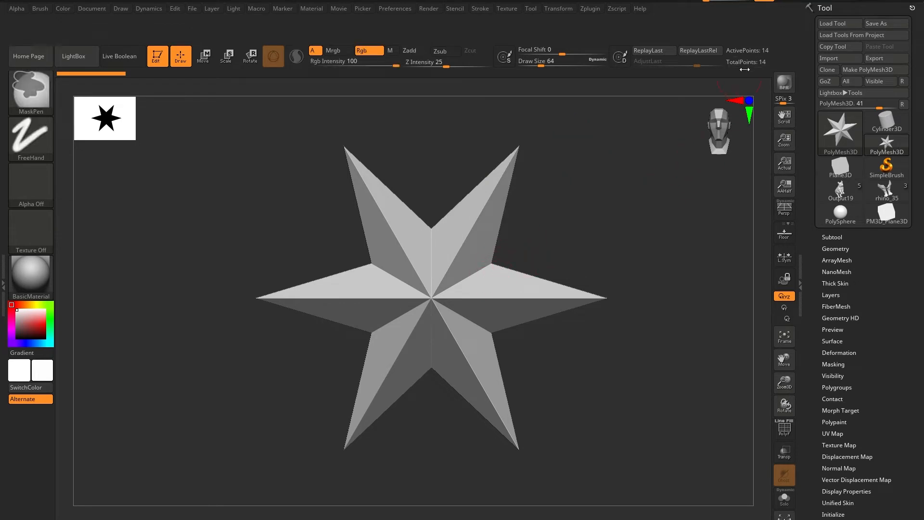
left_click_drag(743, 62, 676, 123, "ctrl+alt")
left_click_drag(747, 50, 652, 153, "ctrl+alt")
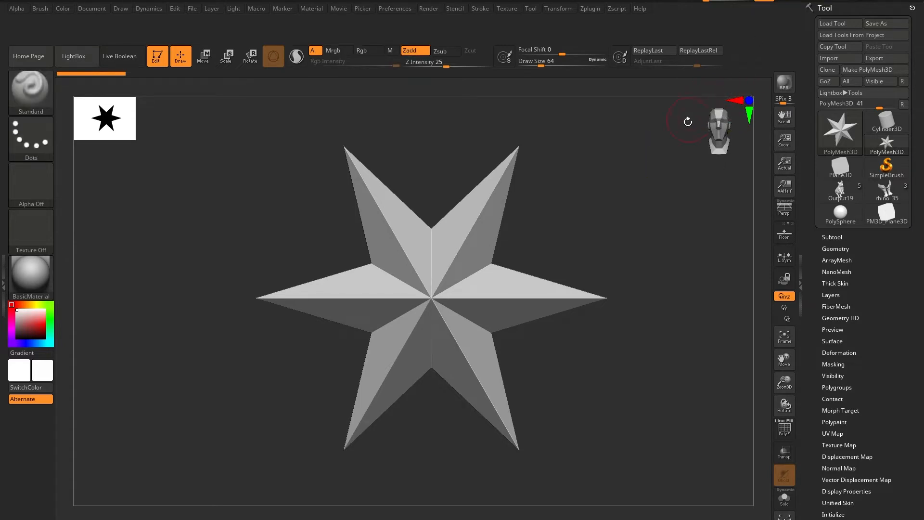
mouse_move(838, 132)
left_click_drag(536, 50, 528, 172, "ctrl+alt")
left_click_drag(440, 63, 426, 153, "ctrl+alt")
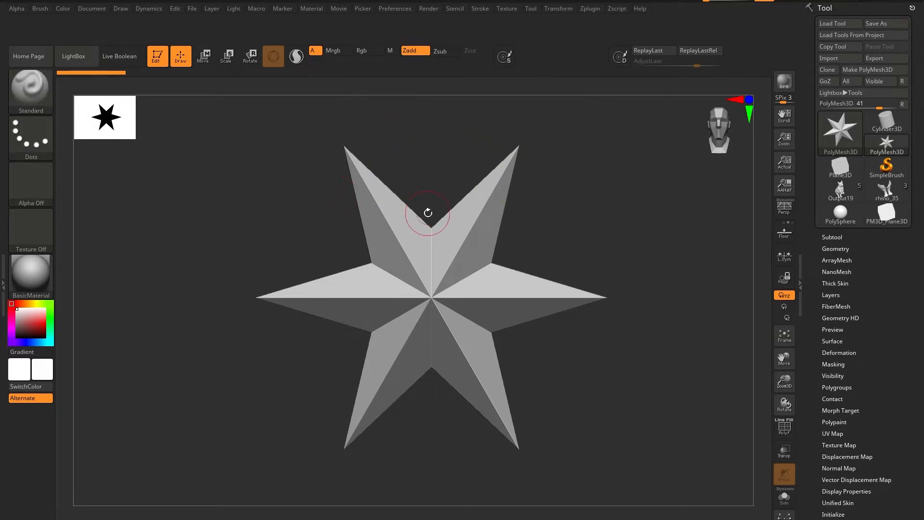
Remove Scale and Rotate from the top shelf, place Gizmo 3D and Sculptris Pro beside Move, and test Move before returning to Draw.
key("space")
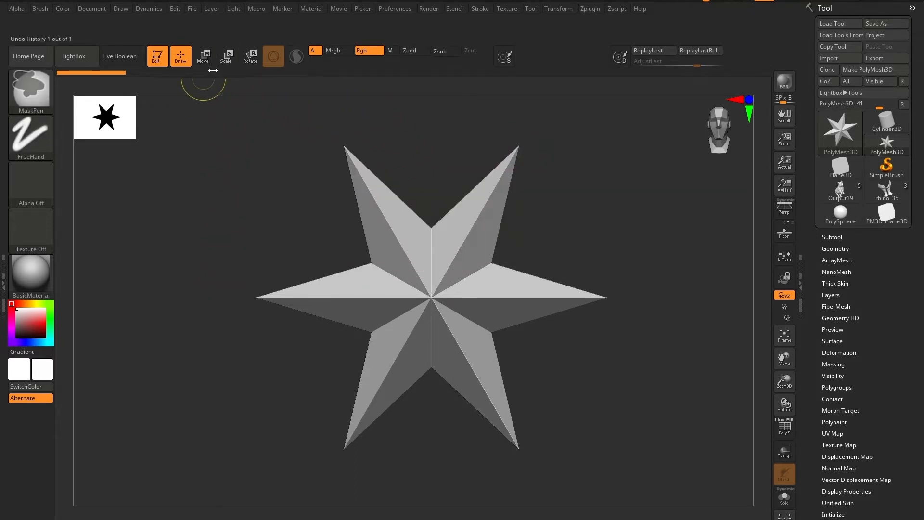
left_click_drag(227, 58, 229, 202, "ctrl+alt")
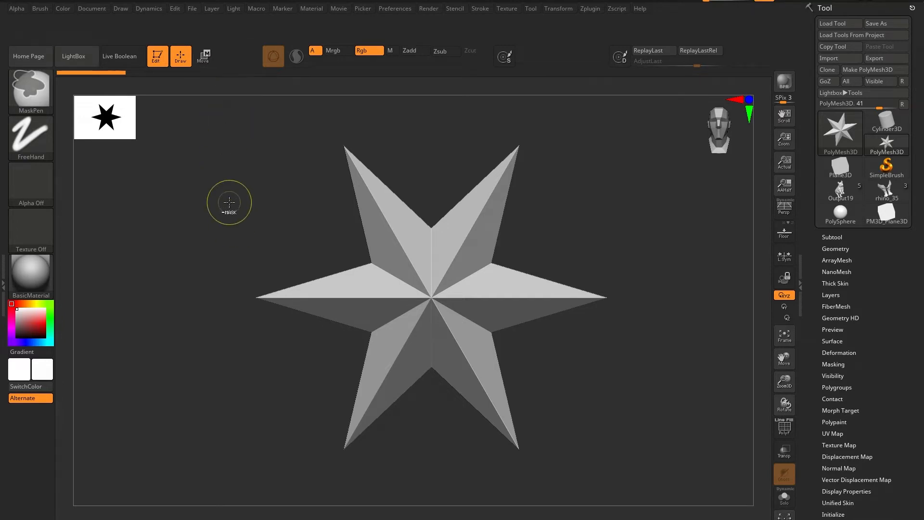
left_click_drag(274, 59, 227, 59, "ctrl+alt")
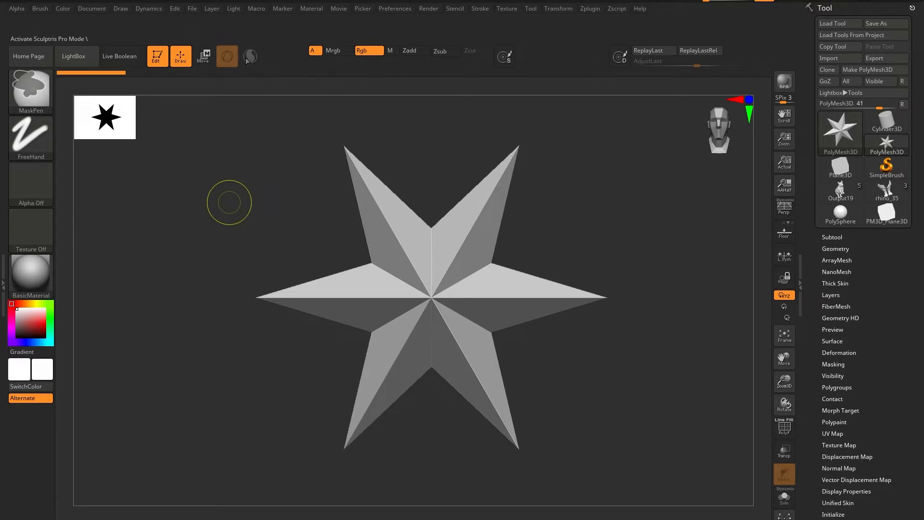
left_click(204, 57)
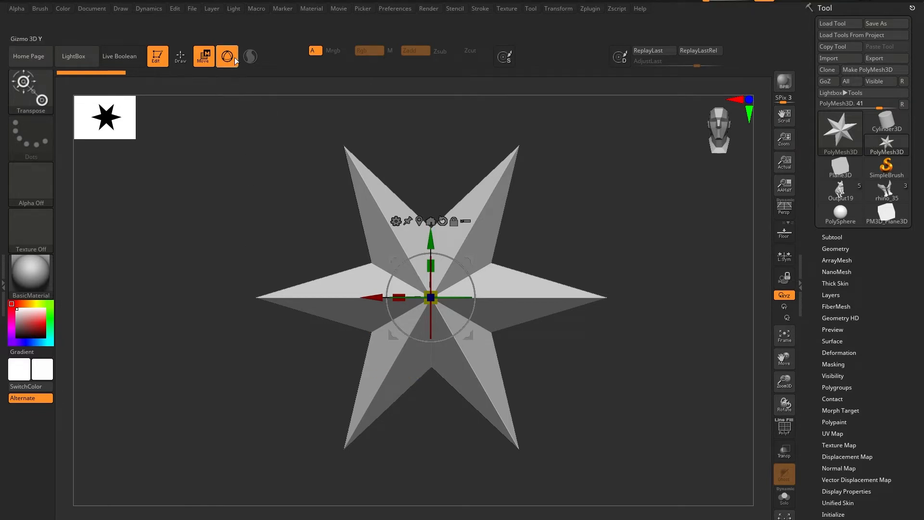
left_click(181, 56)
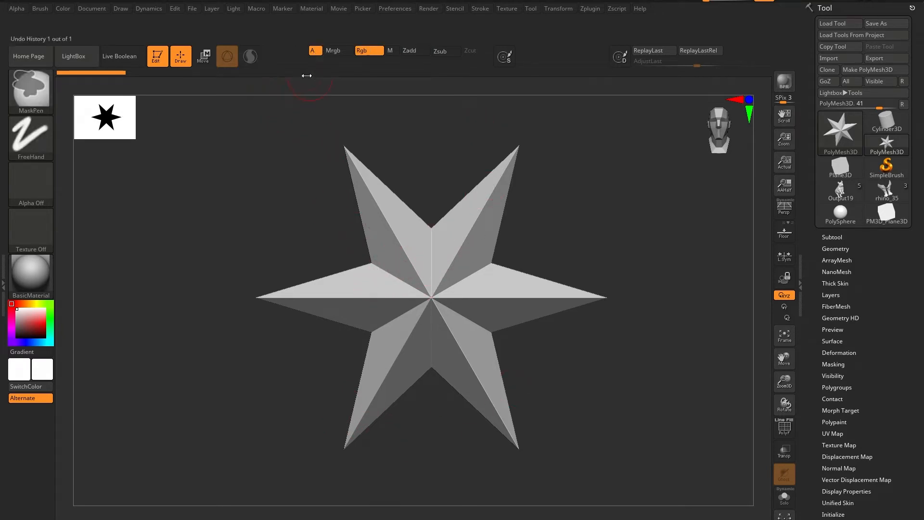
Remove the A, Mrgb, Rgb, M, Zadd, Zsub and Zcut switches from the top shelf.
left_click_drag(315, 53, 303, 187, "ctrl+alt")
left_click_drag(368, 51, 337, 231, "ctrl+alt")
left_click_drag(412, 51, 373, 155, "ctrl+alt")
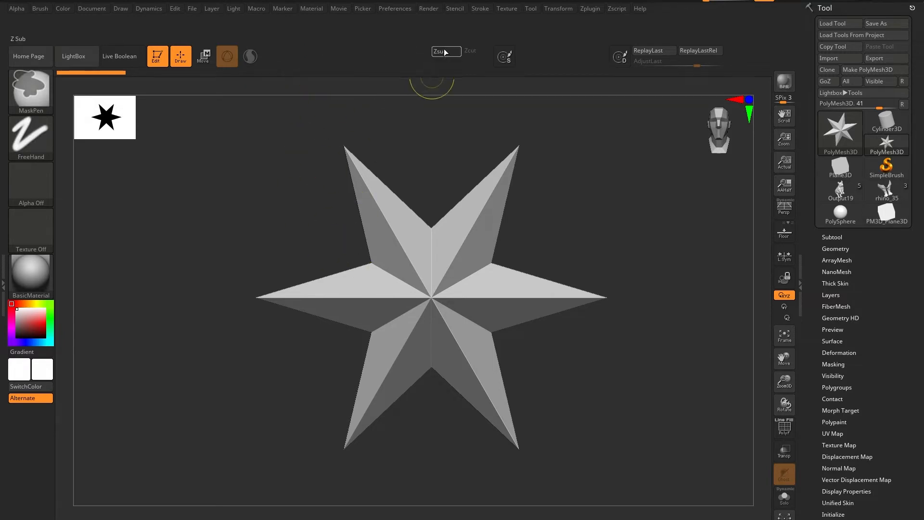
left_click_drag(440, 51, 370, 263, "ctrl+alt")
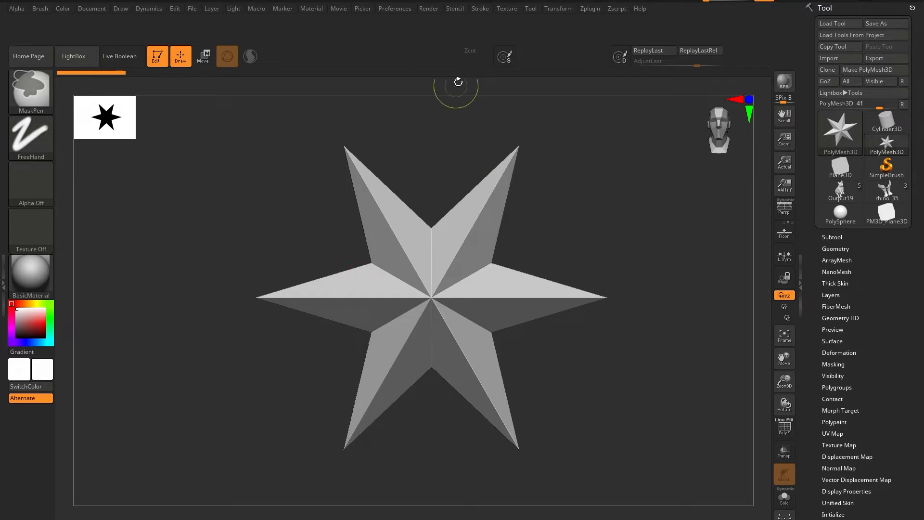
left_click_drag(463, 86, 429, 155, "ctrl+alt")
Move the Remember Draw Size Per Brush and Remember Dynamic Mode Per Brush switches next to Sculptris Pro.
key("space")
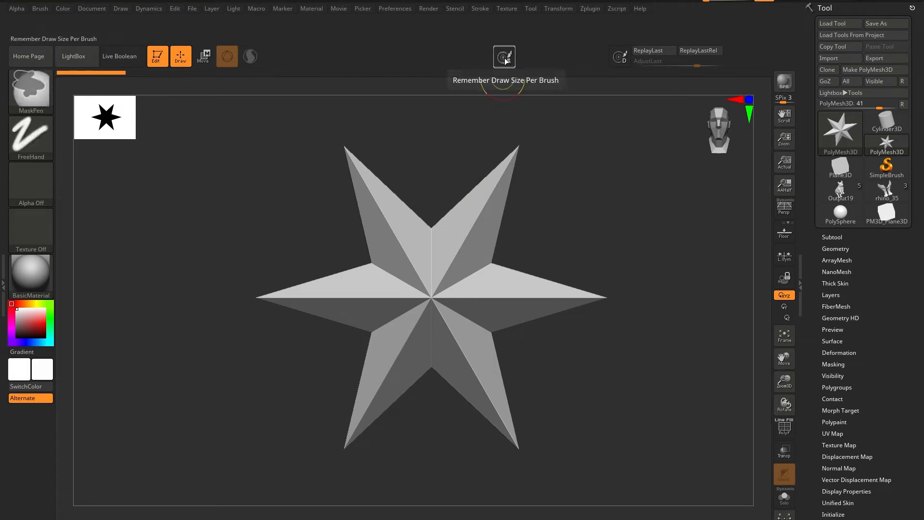
left_click_drag(505, 60, 273, 56, "ctrl+alt")
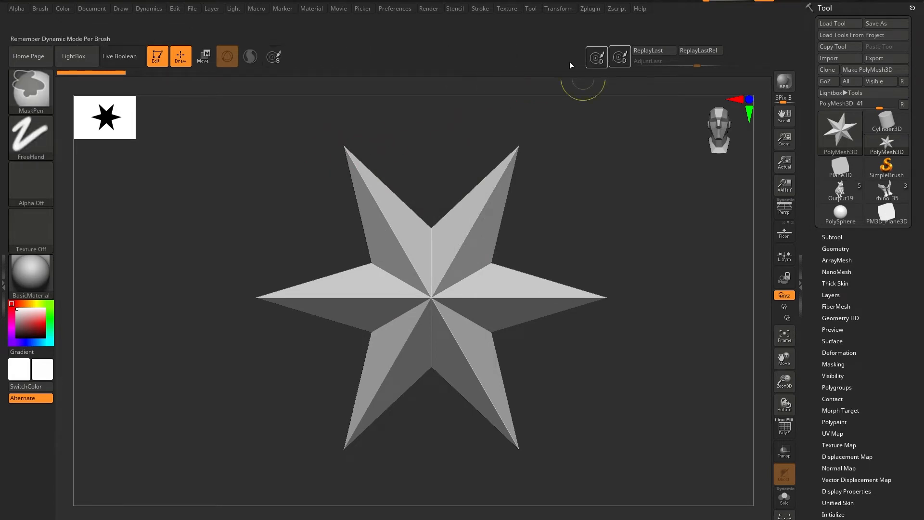
left_click_drag(597, 56, 296, 56, "ctrl+alt")
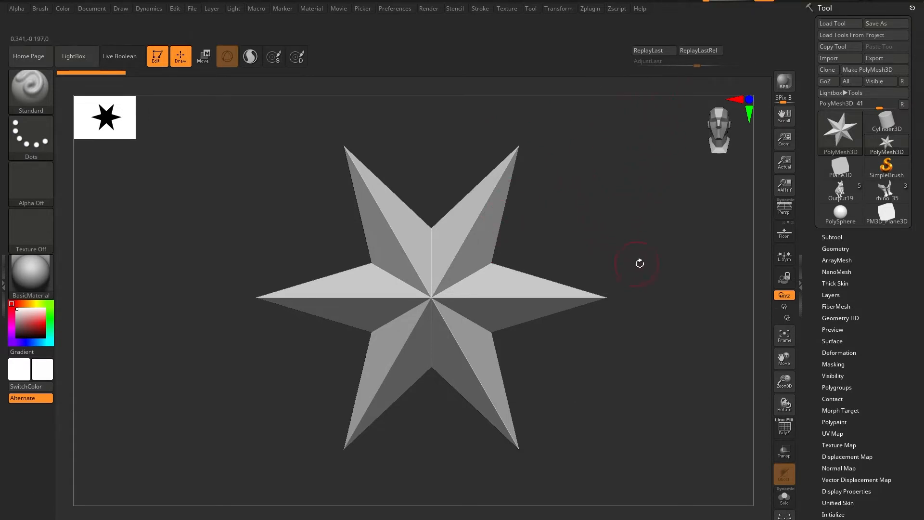
Switch to the PolySphere tool and move ReplayLast, ReplayLastRel and AdjustLast next to the Remember Dynamic Mode switch.
left_click(840, 214)
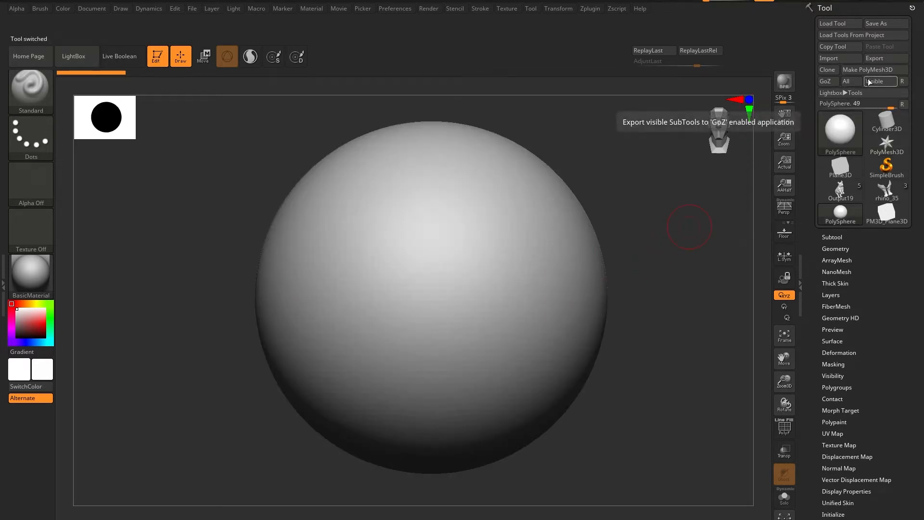
left_click_drag(654, 51, 331, 50, "ctrl+alt")
left_click_drag(698, 50, 368, 49, "ctrl+alt")
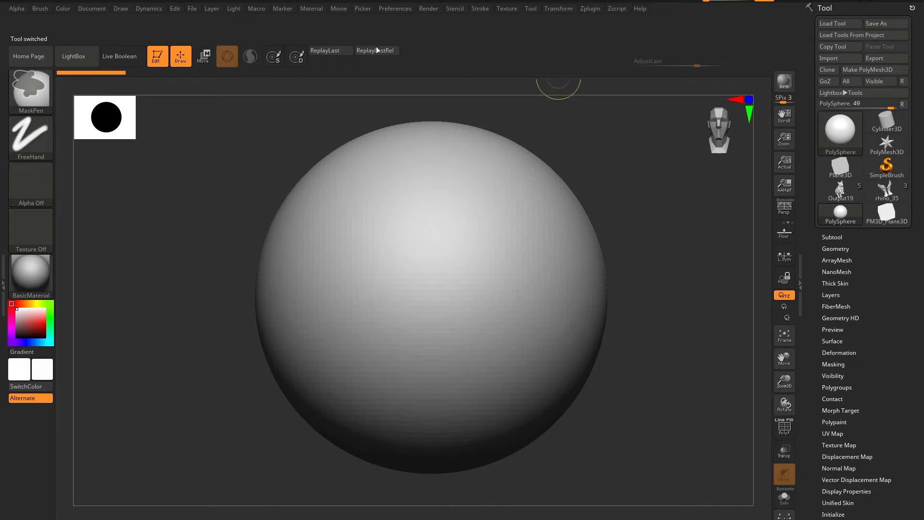
mouse_move(656, 61)
left_mouse_down("ctrl+alt")
mouse_move(604, 72)
mouse_move(339, 65)
left_mouse_up("ctrl+alt")
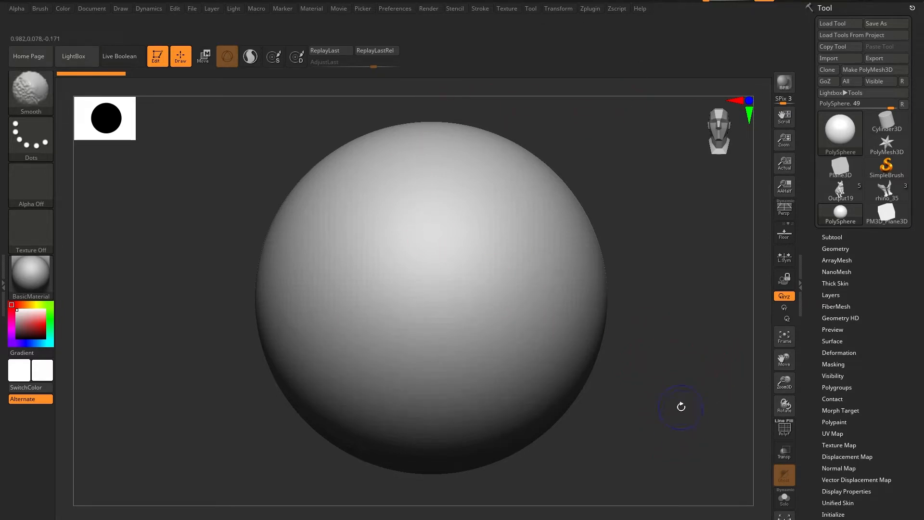
Look through the Tool palette's sections, examining the Morph Target and Geometry options.
mouse_move(687, 418)
left_mouse_down("alt")
mouse_move(674, 440)
mouse_move(679, 423)
left_mouse_up("alt")
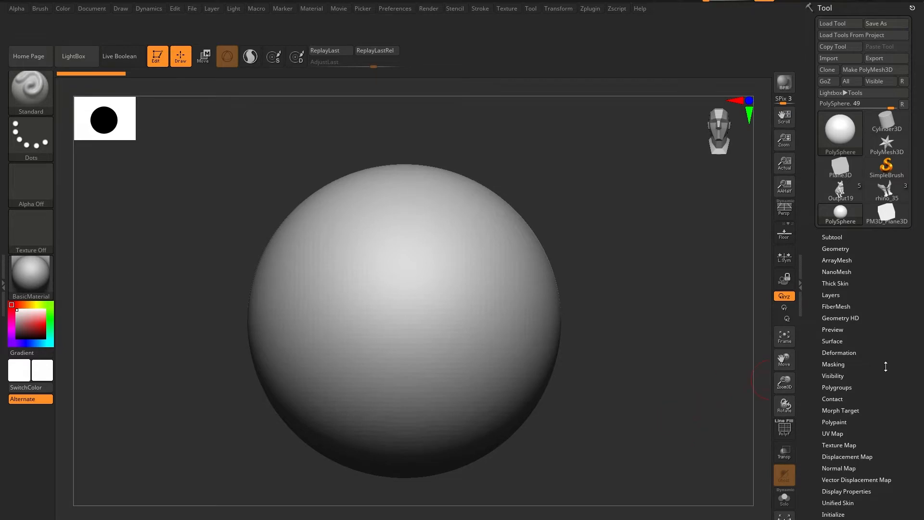
scroll(876, 361, "down", 5)
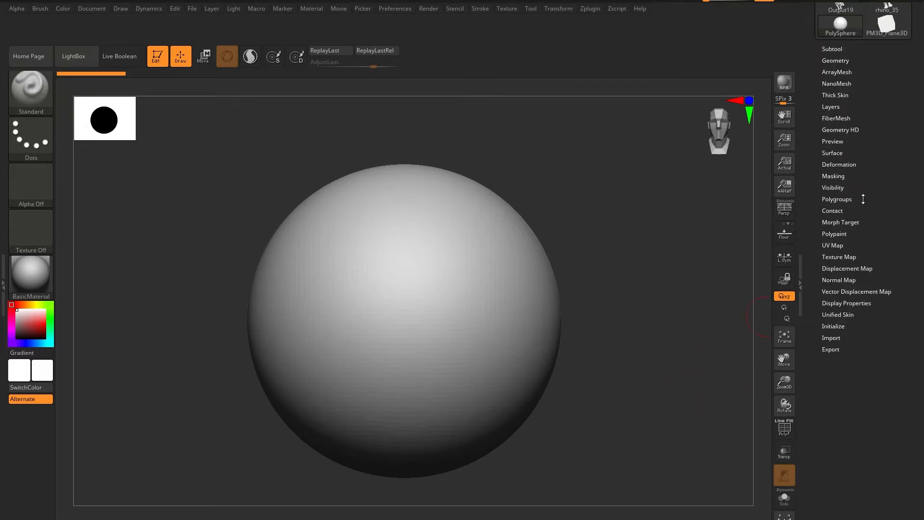
scroll(863, 198, "up", 5)
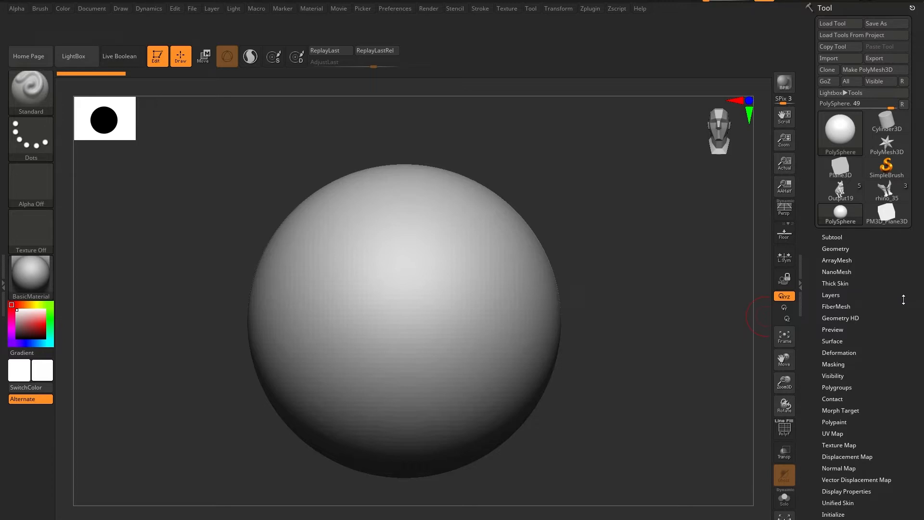
scroll(878, 388, "down", 4)
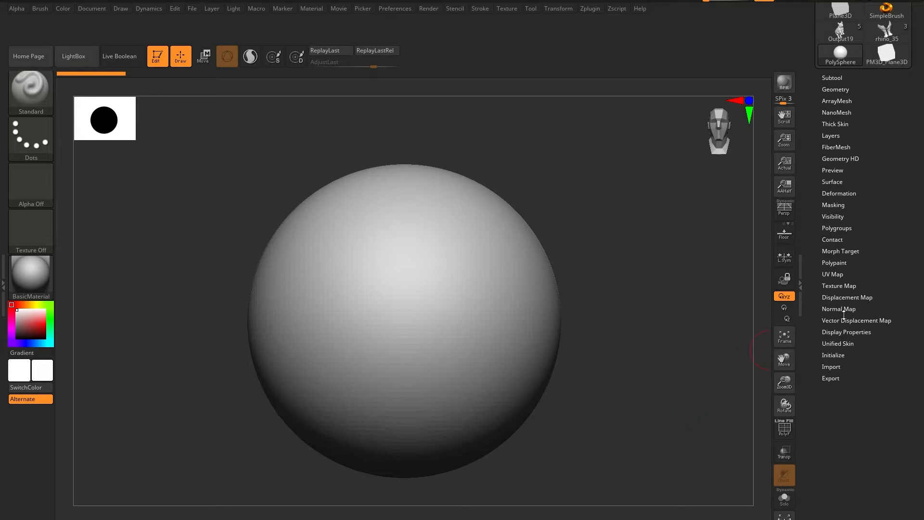
left_click(842, 251)
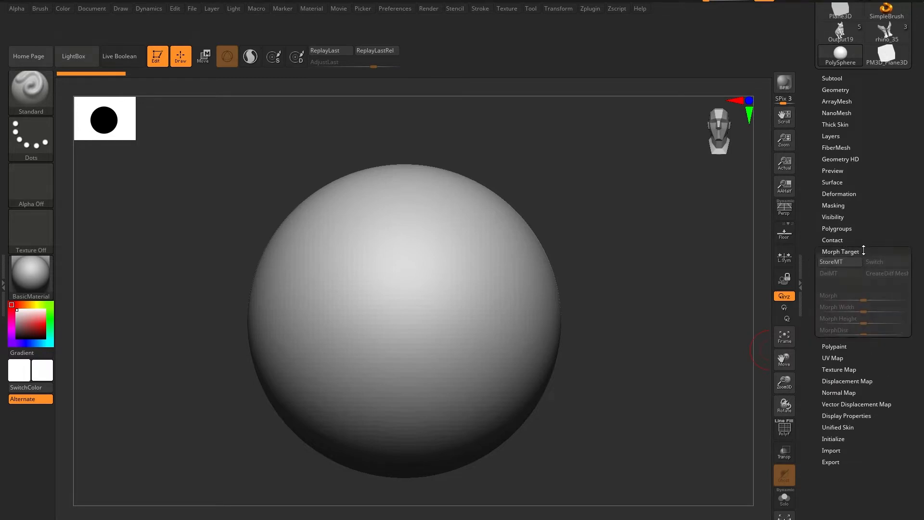
left_click(862, 250)
left_click(851, 251)
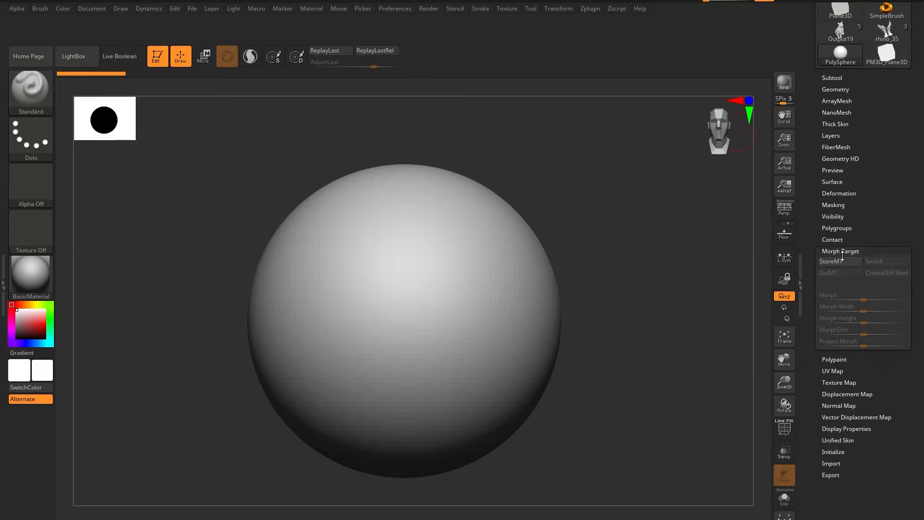
left_click(863, 248)
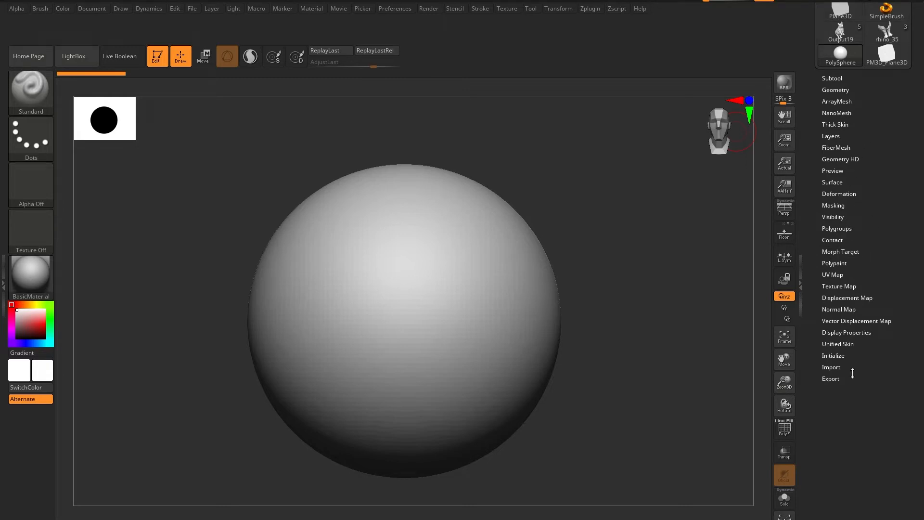
left_click(847, 90)
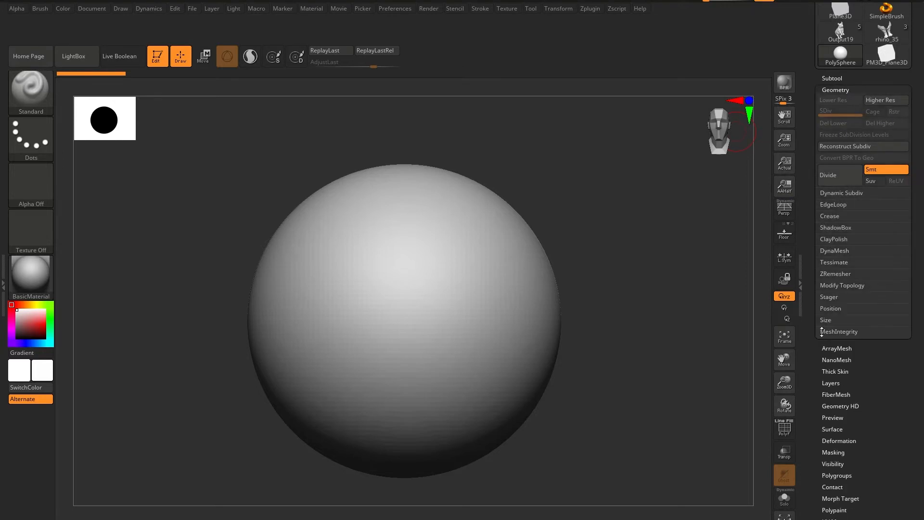
Add Mirror And Weld from the Geometry palette's Modify Topology section to the far end of the top shelf.
left_click(852, 285)
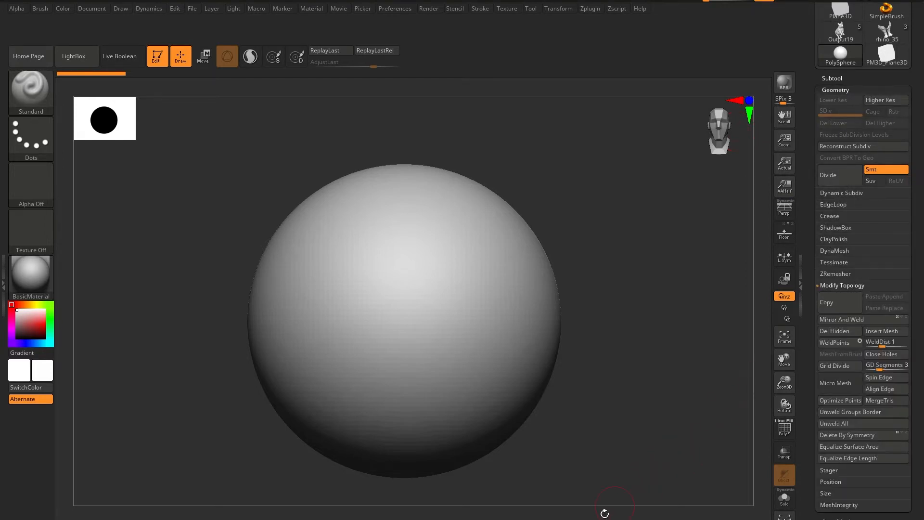
mouse_move(861, 319)
left_mouse_down("ctrl+alt")
mouse_move(808, 316)
mouse_move(738, 72)
mouse_move(766, 65)
mouse_move(746, 65)
left_mouse_up("ctrl+alt")
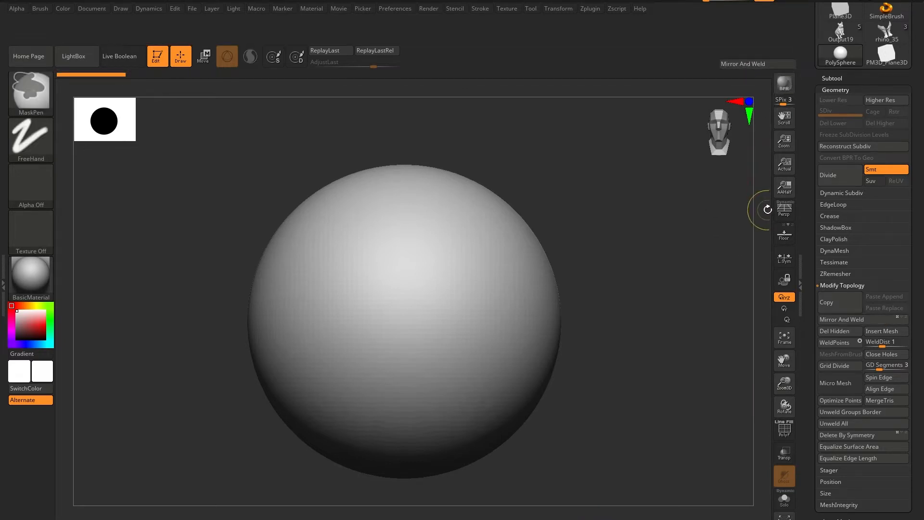
mouse_move(861, 319)
left_mouse_down("ctrl+alt")
mouse_move(741, 65)
mouse_move(772, 66)
mouse_move(732, 64)
left_mouse_up("ctrl+alt")
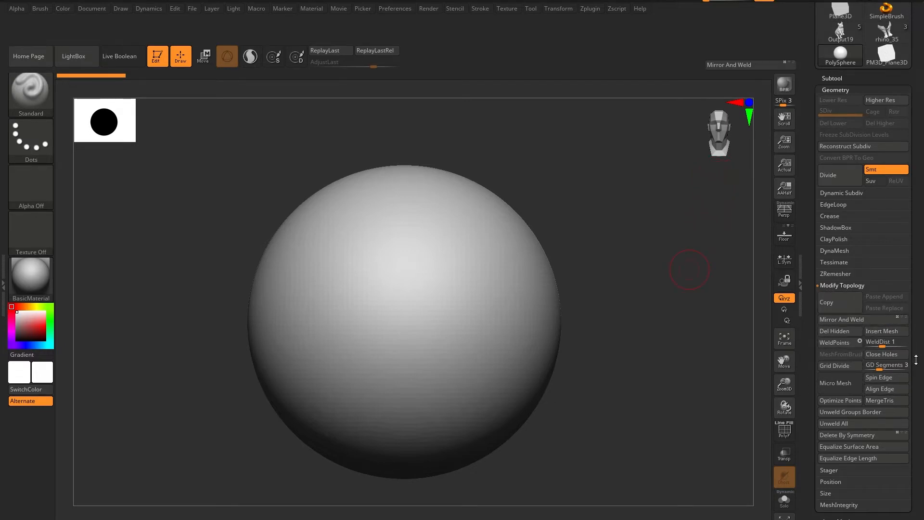
Add the Deformation section's Mirror command to the top shelf directly above Mirror And Weld.
left_click_drag(916, 358, 904, 241)
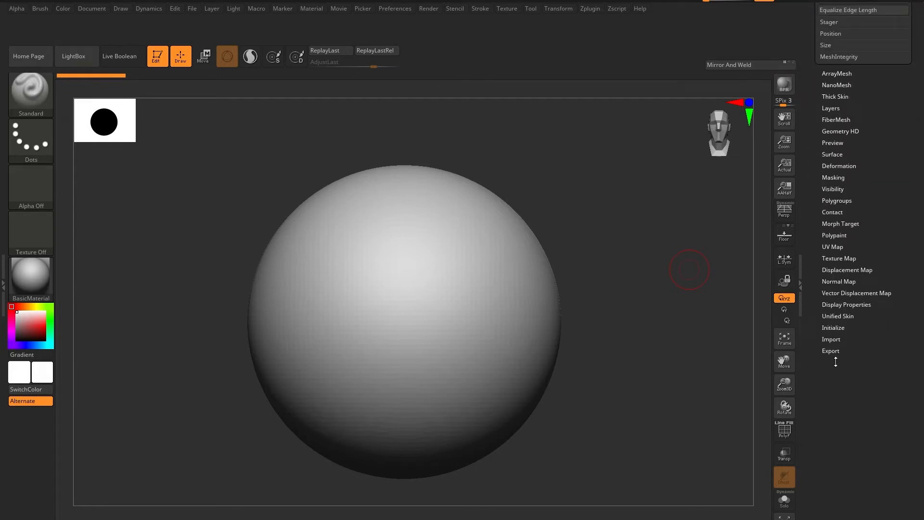
left_click(839, 166)
left_click_drag(838, 134, 727, 50, "ctrl+alt")
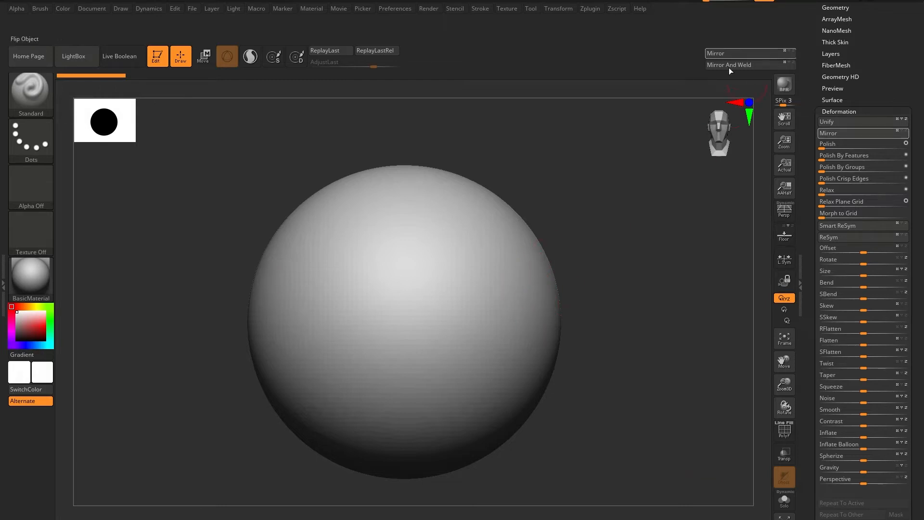
Sculpt a test stroke on one side of the sphere and try Mirror And Weld on it.
mouse_move(510, 294)
left_mouse_down()
mouse_move(522, 248)
mouse_move(523, 398)
left_mouse_up()
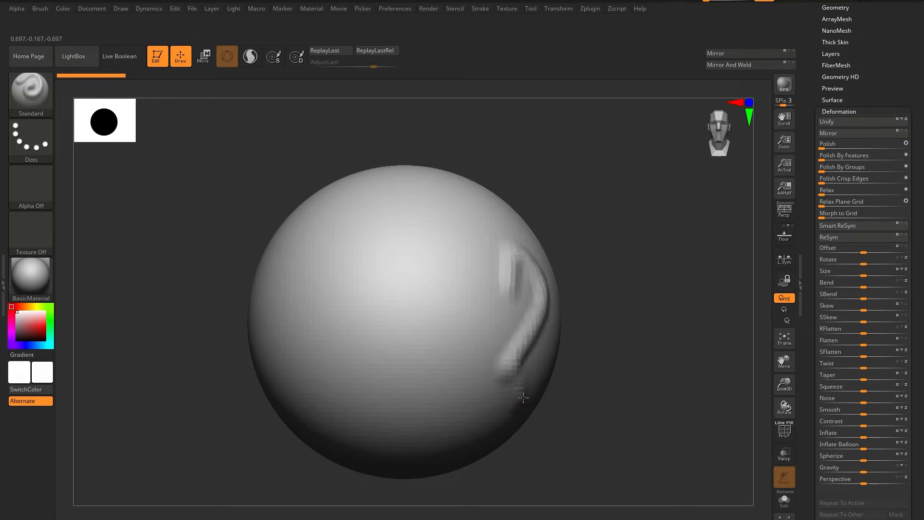
left_click(729, 65)
left_click_drag(526, 225, 540, 255)
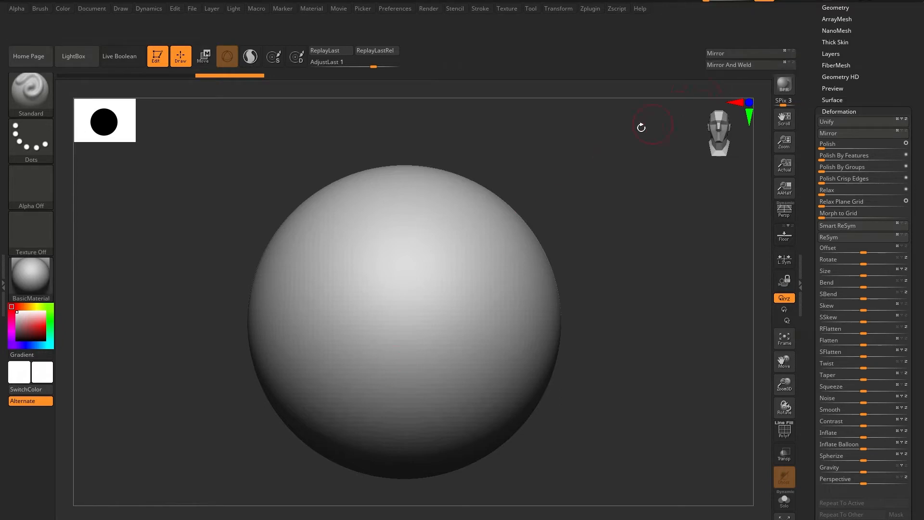
Sculpt a curved test stroke on the sphere's side, then apply Mirror and Mirror And Weld from the top shelf.
mouse_move(509, 293)
left_mouse_down()
mouse_move(493, 272)
mouse_move(469, 410)
left_mouse_up()
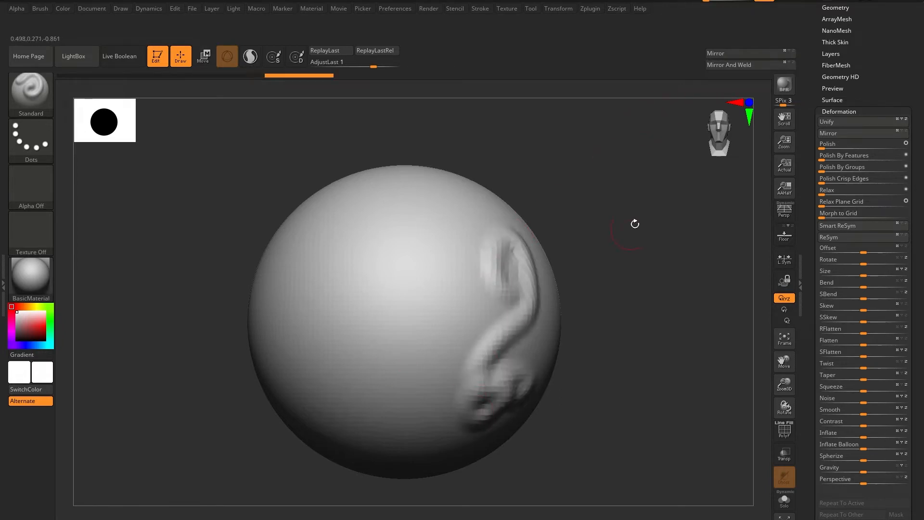
left_click(734, 53)
left_click(731, 64)
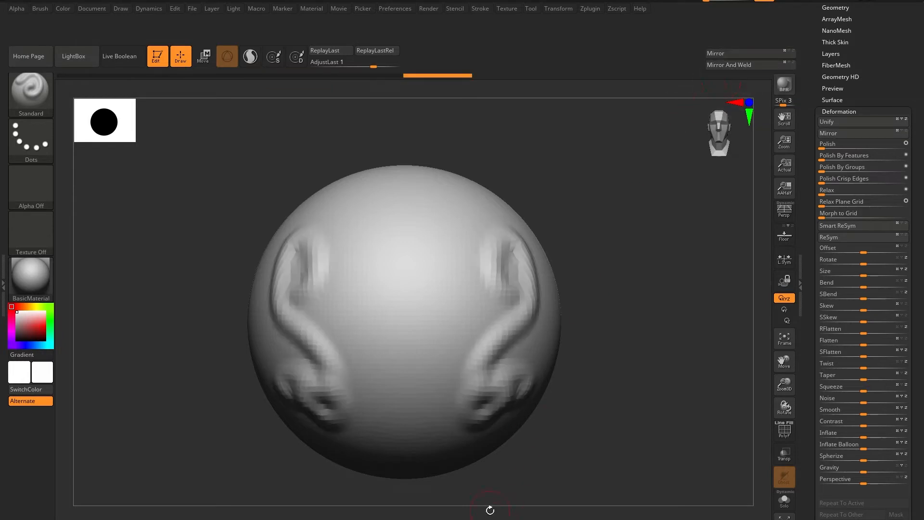
Undo the mirroring and the test stroke on the sphere.
key("ctrl+z")
key("ctrl+z")
key("ctrl+z")
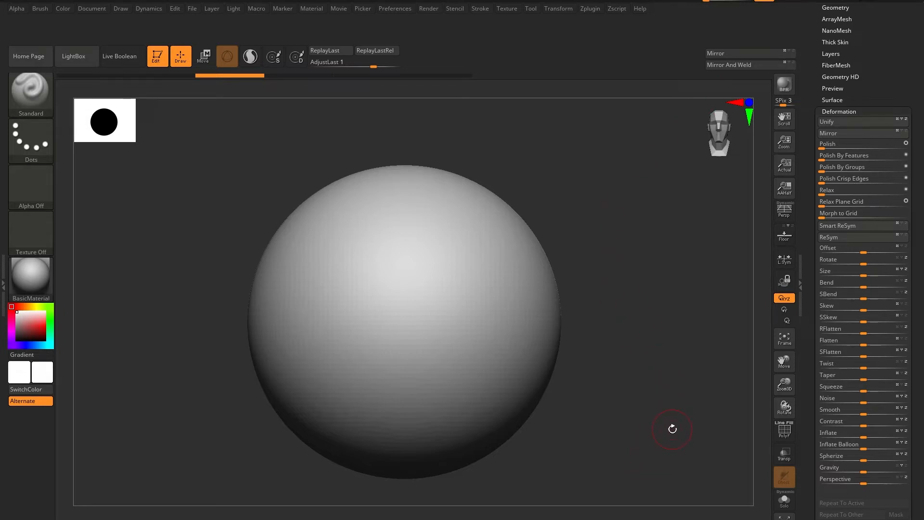
Add Smart ReSym from the Deformation section to the top shelf beside Mirror.
left_click_drag(643, 419, 664, 398)
key("ctrl")
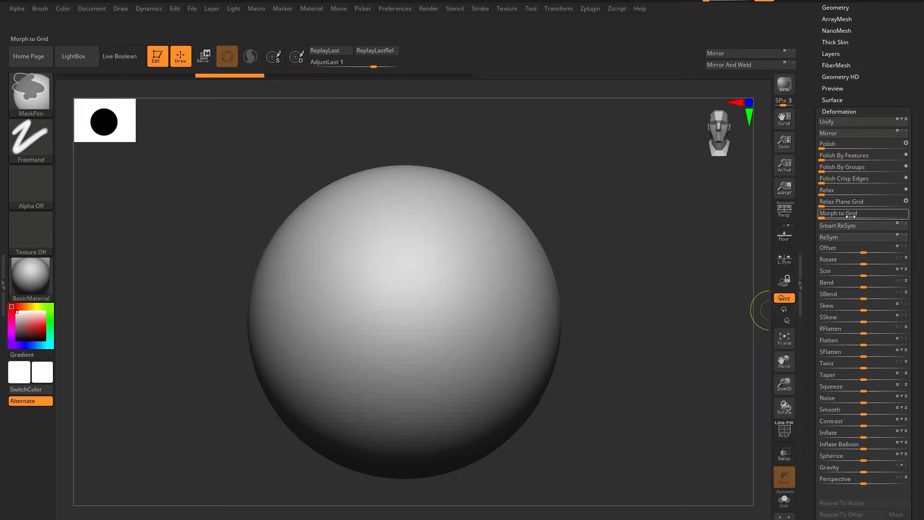
mouse_move(846, 227)
left_mouse_down("ctrl+alt")
mouse_move(712, 150)
mouse_move(639, 51)
left_mouse_up("ctrl+alt")
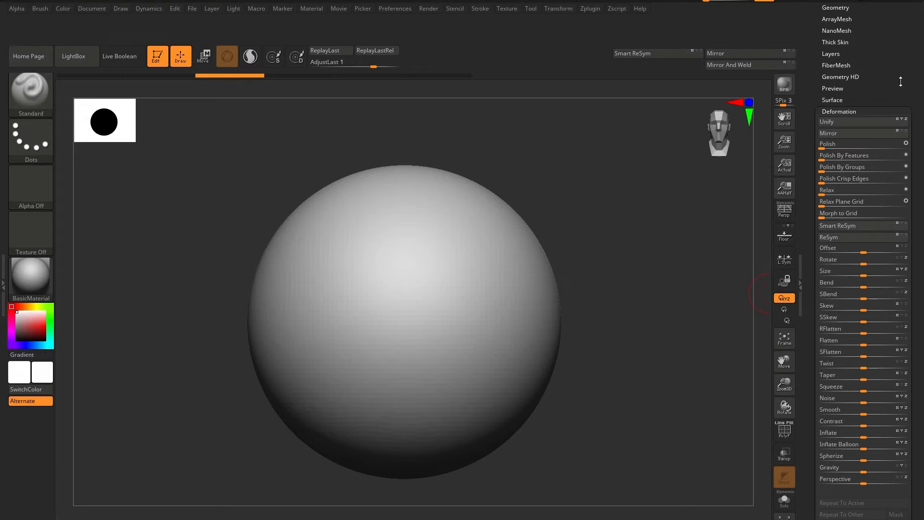
Add Del Hidden from the Geometry palette's Modify Topology section to the top shelf, below Smart ReSym.
left_click_drag(898, 83, 892, 171)
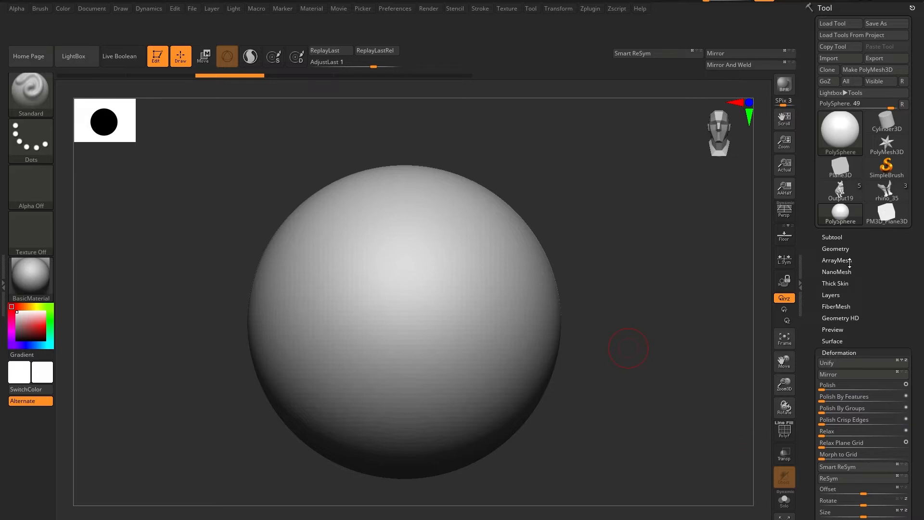
left_click(835, 247)
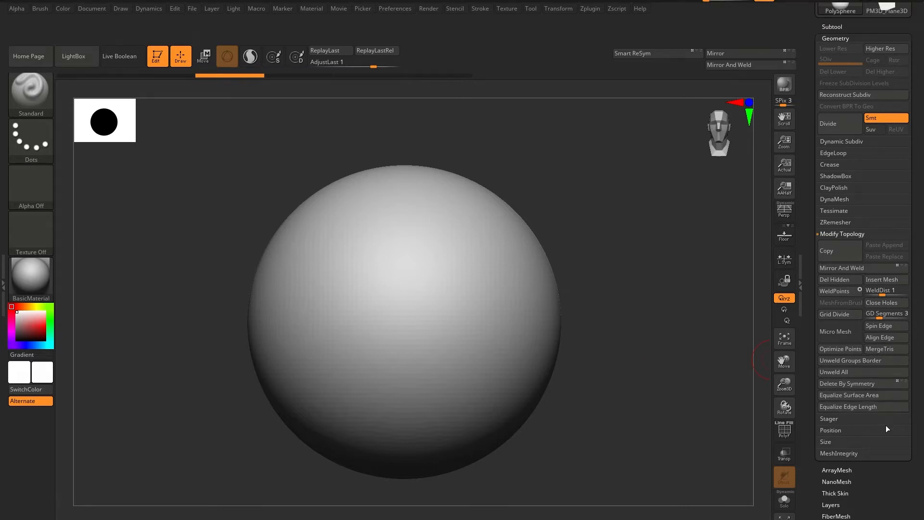
key("ctrl")
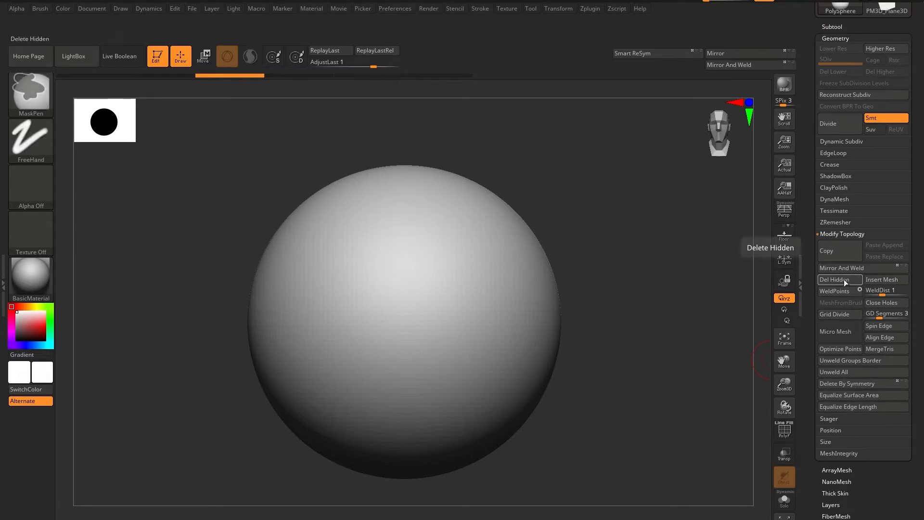
mouse_move(843, 279)
left_mouse_down("ctrl+alt")
mouse_move(810, 289)
mouse_move(683, 68)
mouse_move(633, 65)
left_mouse_up("ctrl+alt")
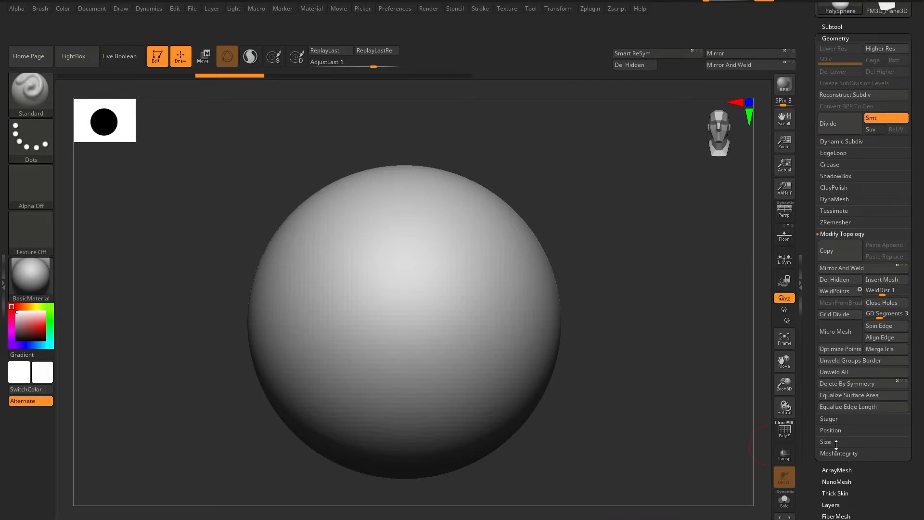
Shift Del Hidden along the top shelf so that it sits directly beside Mirror And Weld.
left_click_drag(887, 490, 886, 473)
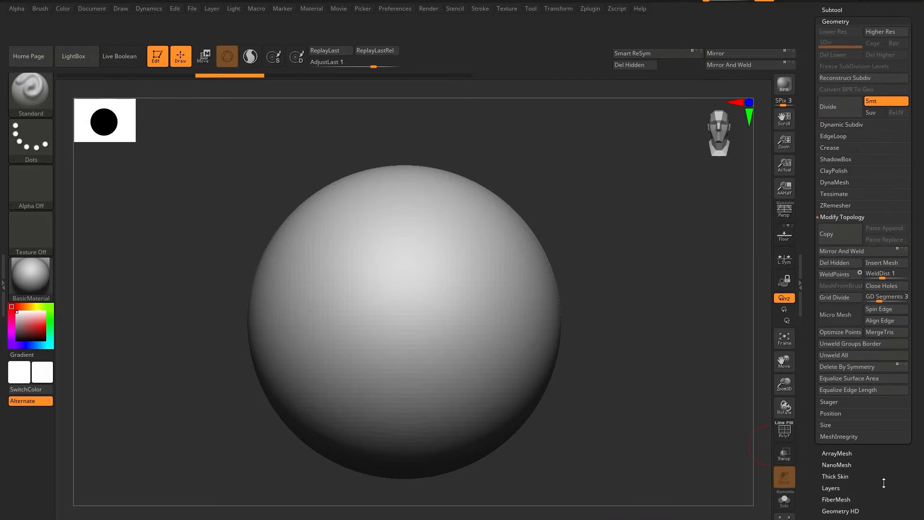
scroll(890, 476, "down", 1)
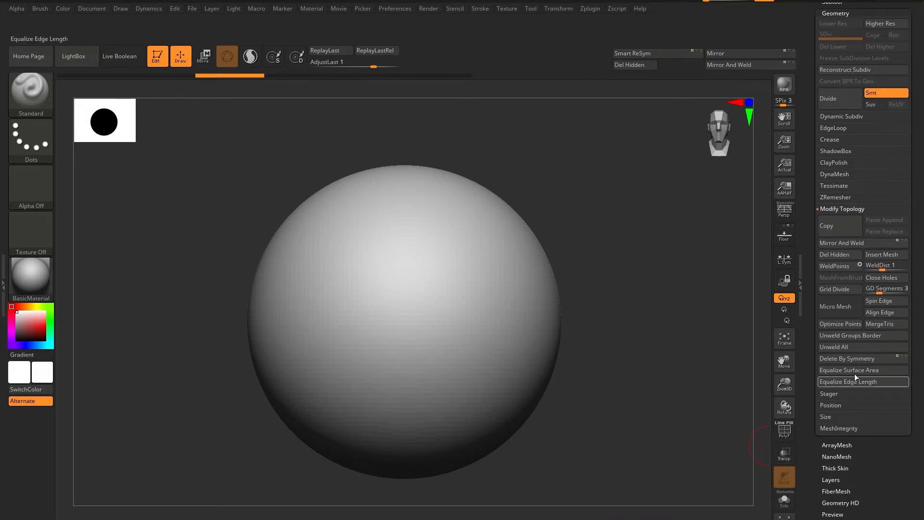
scroll(888, 476, "down", 4)
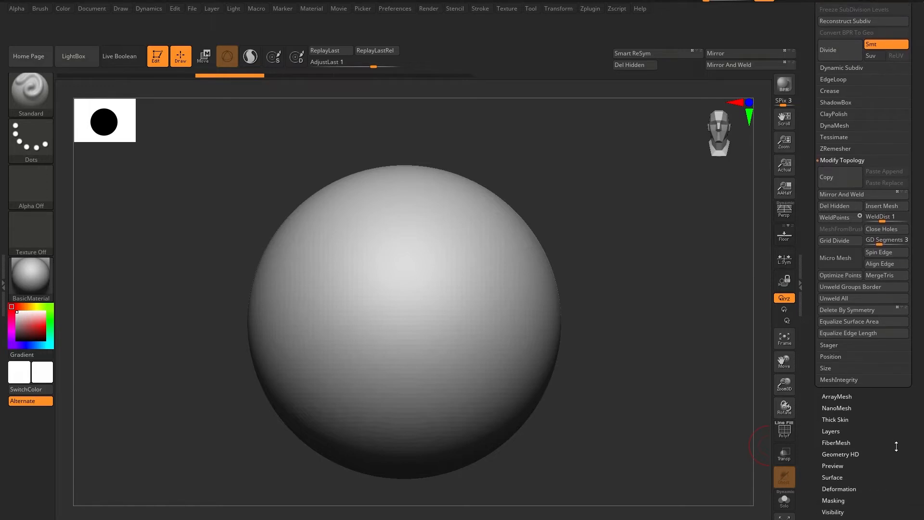
scroll(892, 470, "down", 4)
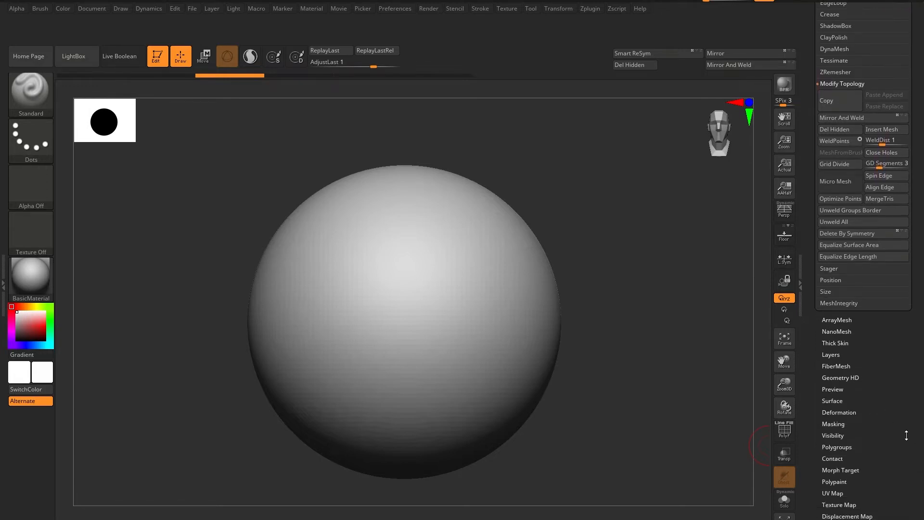
left_click_drag(639, 65, 680, 65, "ctrl+alt")
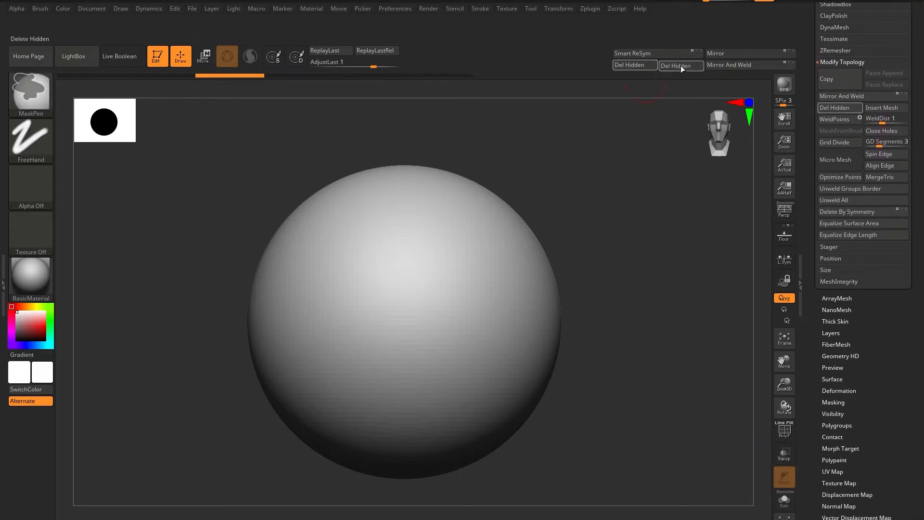
Add Auto Groups from the Polygroups section to the top shelf in the free slot beside Del Hidden.
scroll(893, 430, "down", 2)
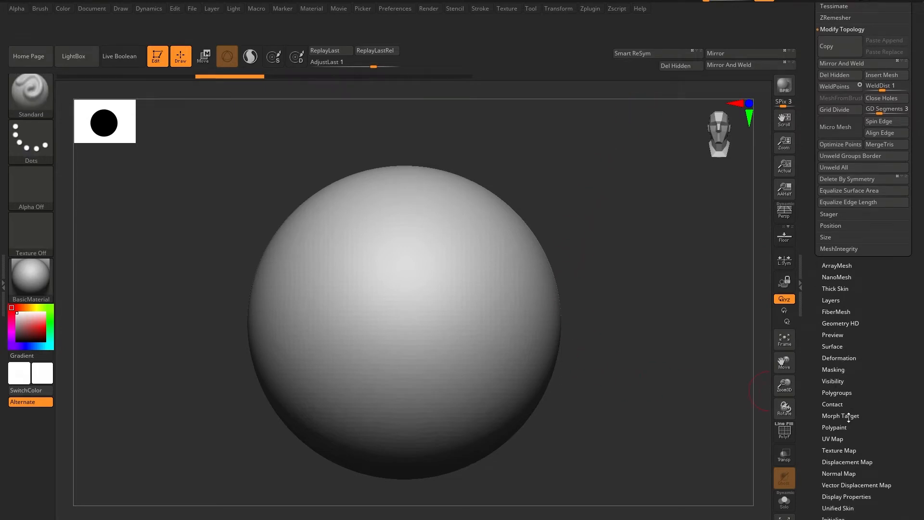
left_click(845, 392)
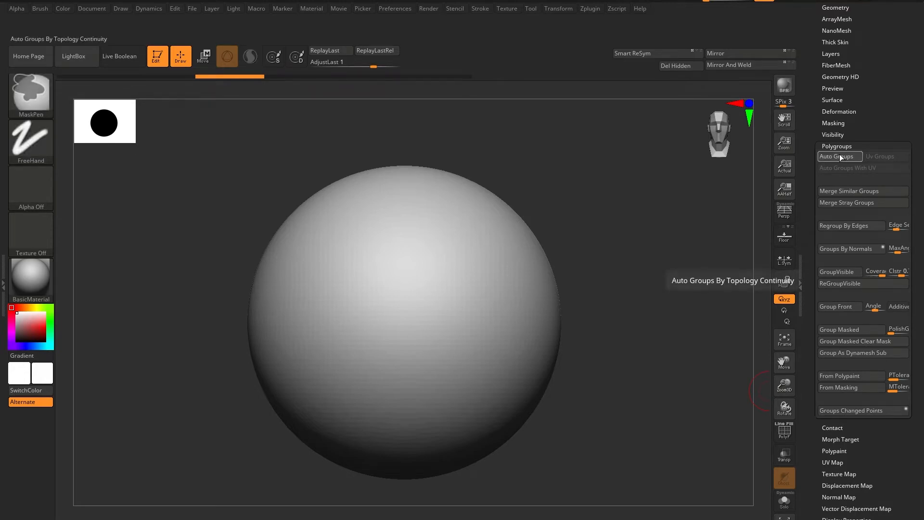
left_click_drag(839, 156, 640, 63, "ctrl+alt")
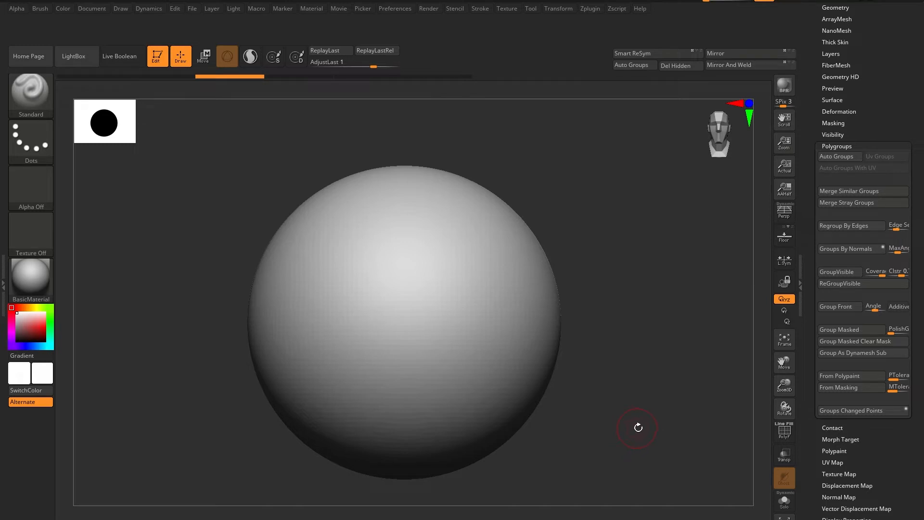
Isolate a vertical slice at the sphere's side and assign it its own polygroup with PolyF display on, then unhide the rest.
mouse_move(622, 210)
left_mouse_down("ctrl+shift")
mouse_move(543, 435)
mouse_move(486, 482)
left_mouse_up("ctrl+shift")
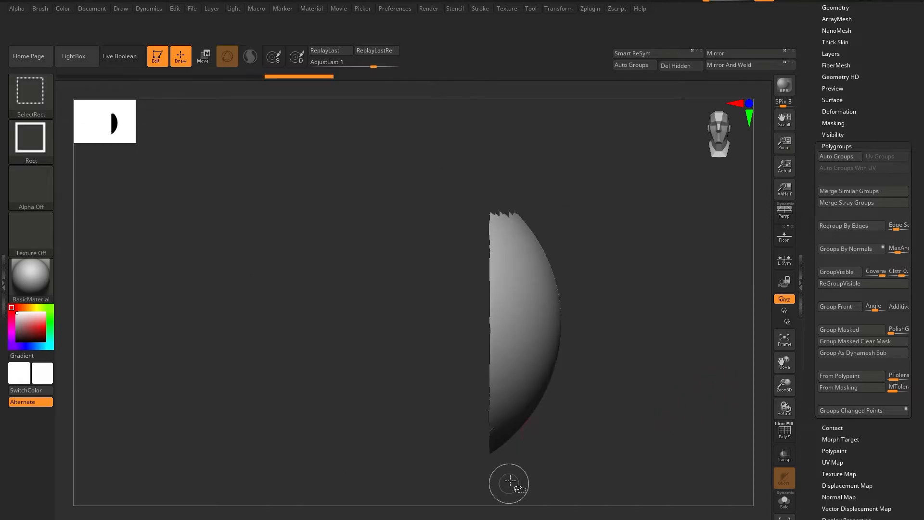
left_click(784, 431)
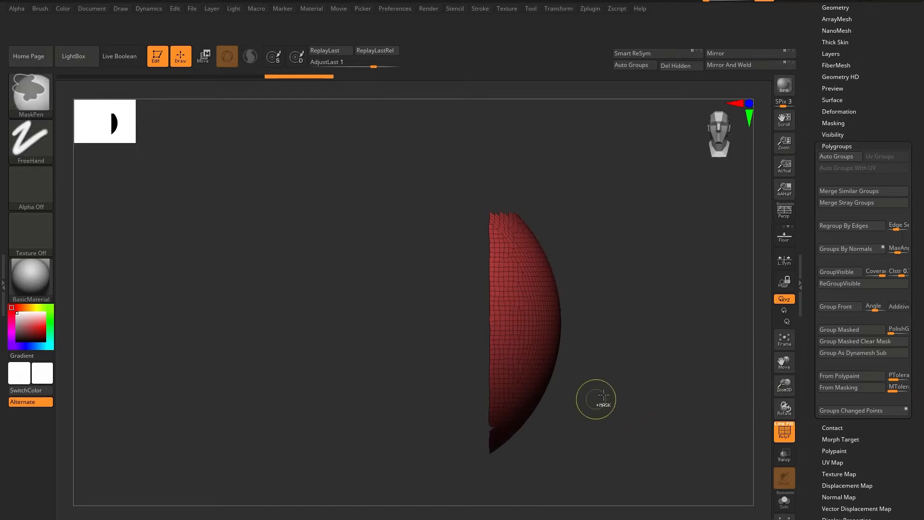
key("ctrl+w")
left_click(611, 390, "ctrl+shift")
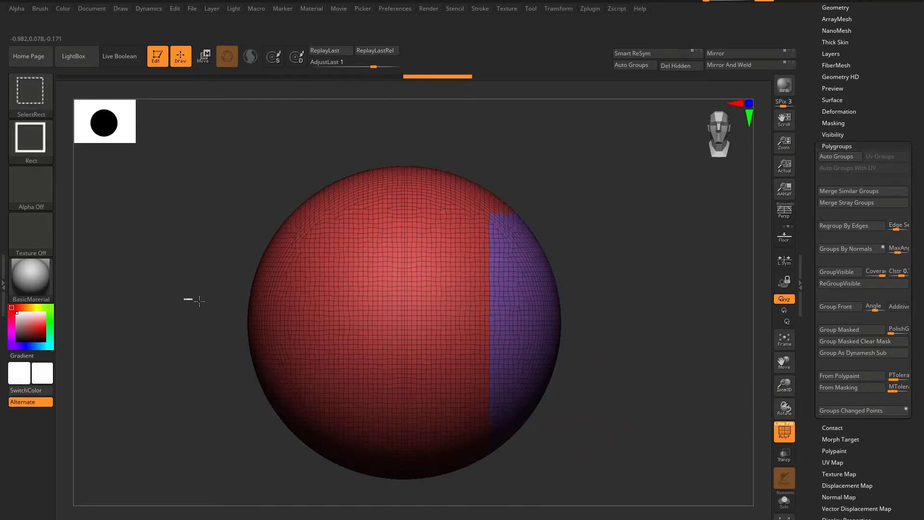
Give a horizontal band across the opposite half of the sphere its own polygroup and show the whole mesh again.
left_click_drag(198, 301, 431, 355, "ctrl+shift")
key("ctrl+w")
left_click(642, 370, "ctrl+shift")
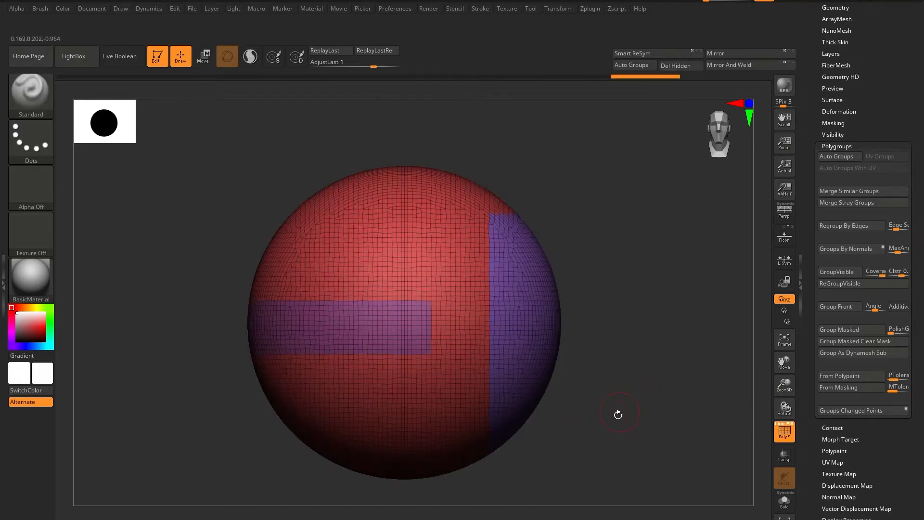
Hide the sphere's main polygroup and combine the isolated band and side slice into a single polygroup.
left_click_drag(618, 415, 671, 414)
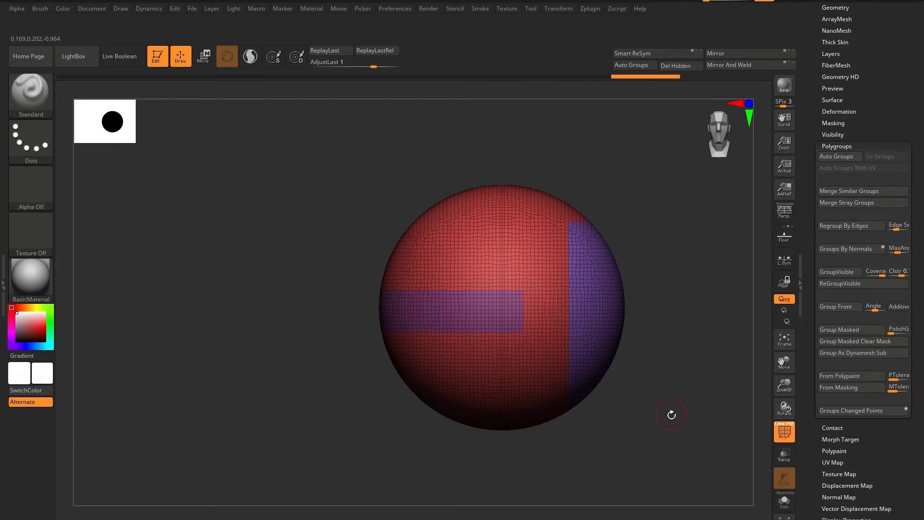
left_click(543, 392, "ctrl+shift")
left_click(534, 401, "ctrl+shift")
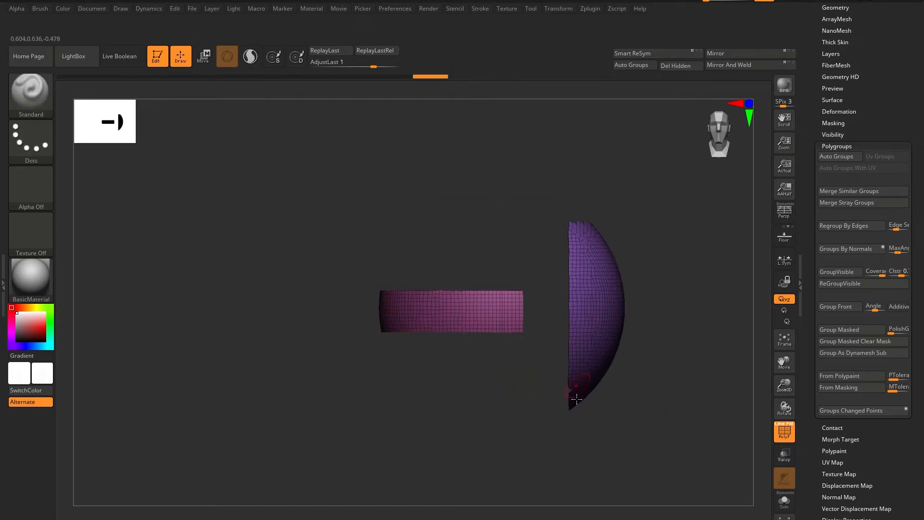
key("ctrl+w")
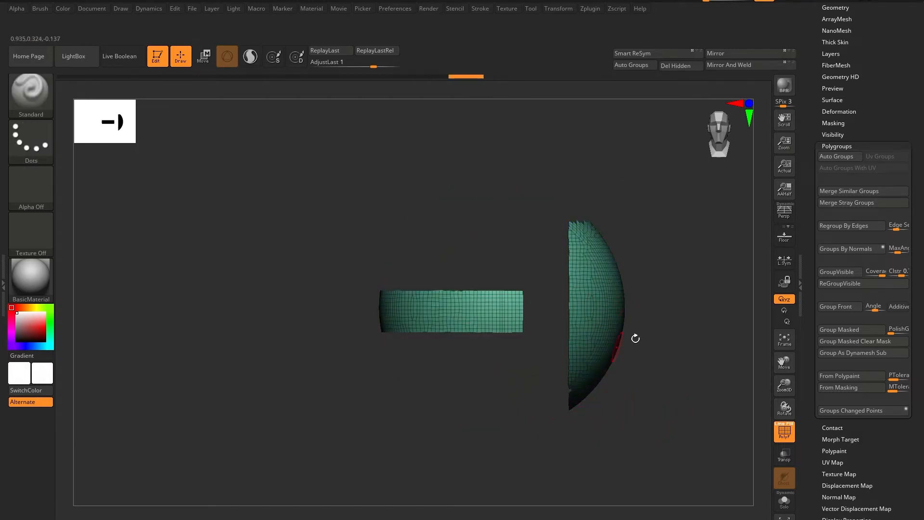
Split the isolated pieces into separate polygroups with Auto Groups, then unhide the whole sphere and collapse the Polygroups section.
left_click(633, 64)
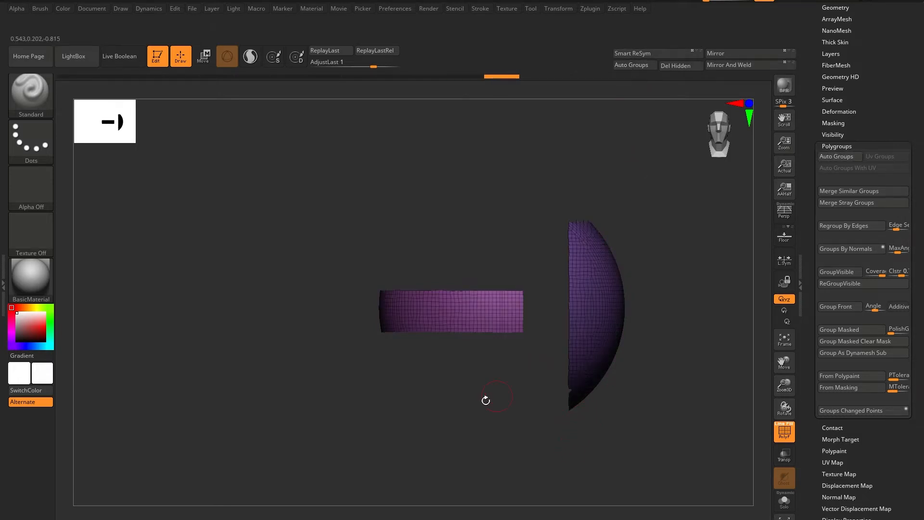
left_click(648, 453, "ctrl+shift")
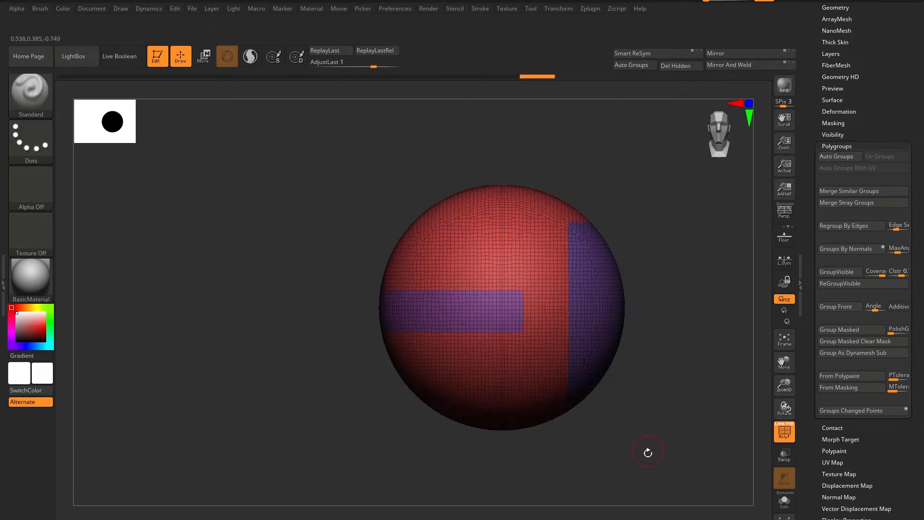
left_click_drag(656, 443, 647, 433, "alt")
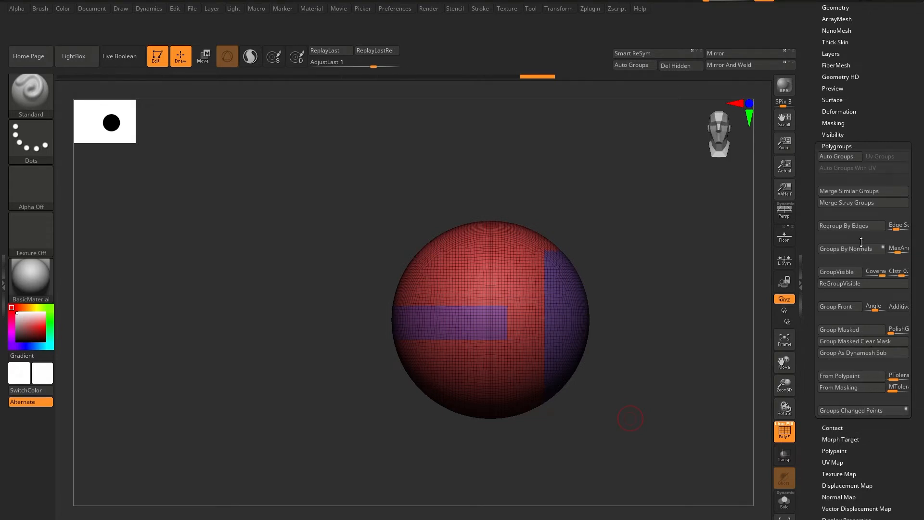
left_click(856, 144)
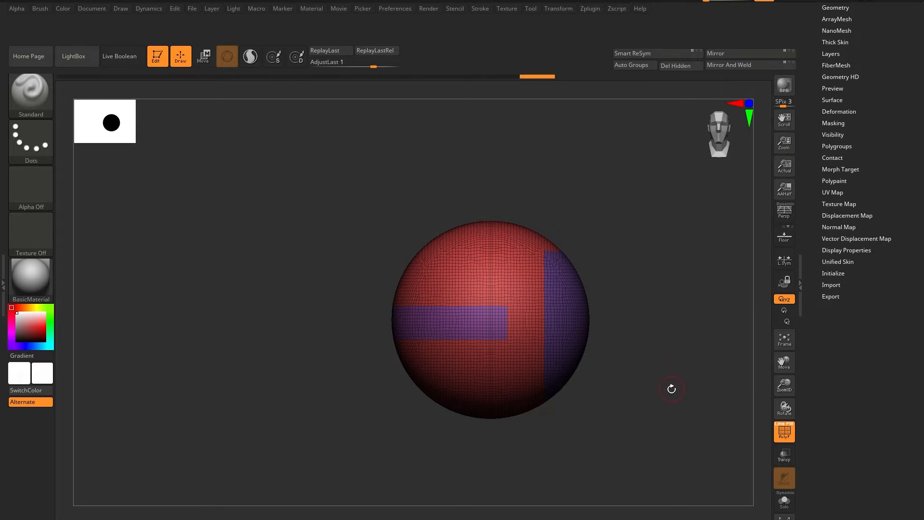
Look through the tool's Geometry subsections, examining the Modify Topology and EdgeLoop options for candidates to place on the shelf.
mouse_move(678, 371)
left_mouse_down()
mouse_move(674, 402)
mouse_move(678, 378)
left_mouse_up()
left_click_drag(863, 358, 860, 442)
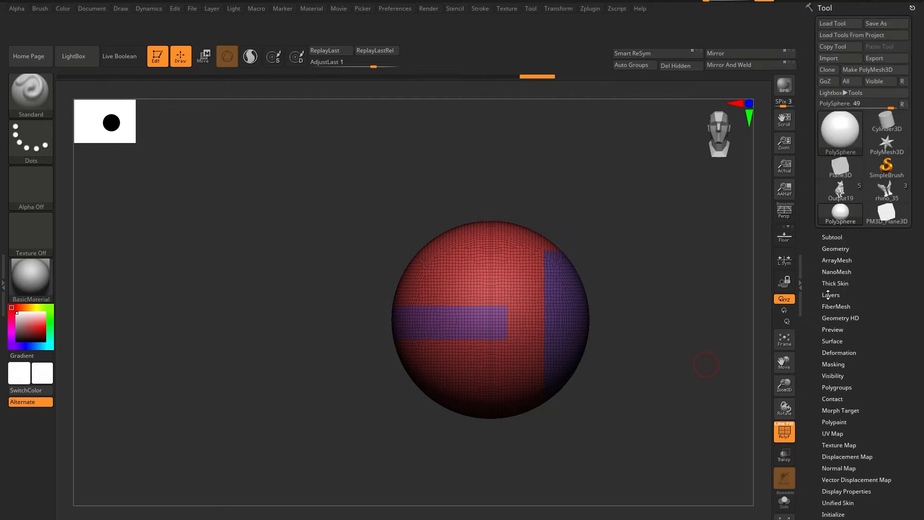
left_click(834, 247)
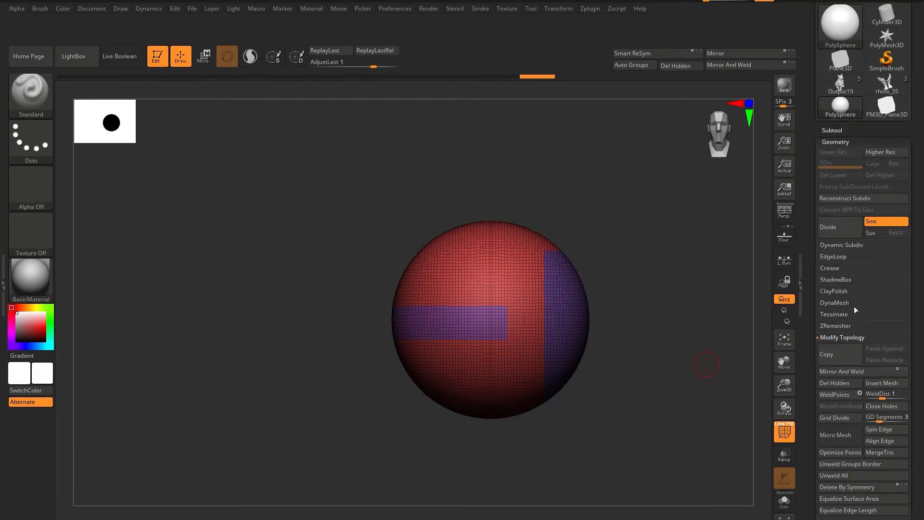
left_click(841, 336)
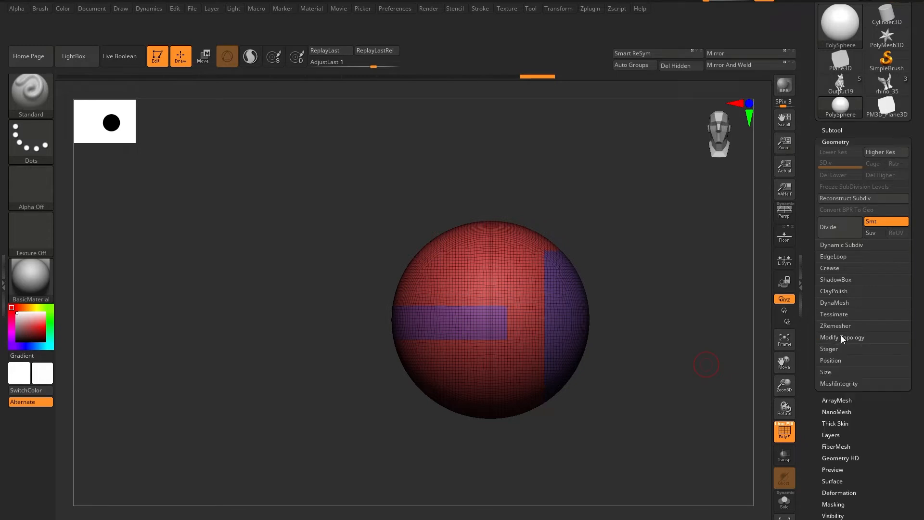
left_click(835, 256)
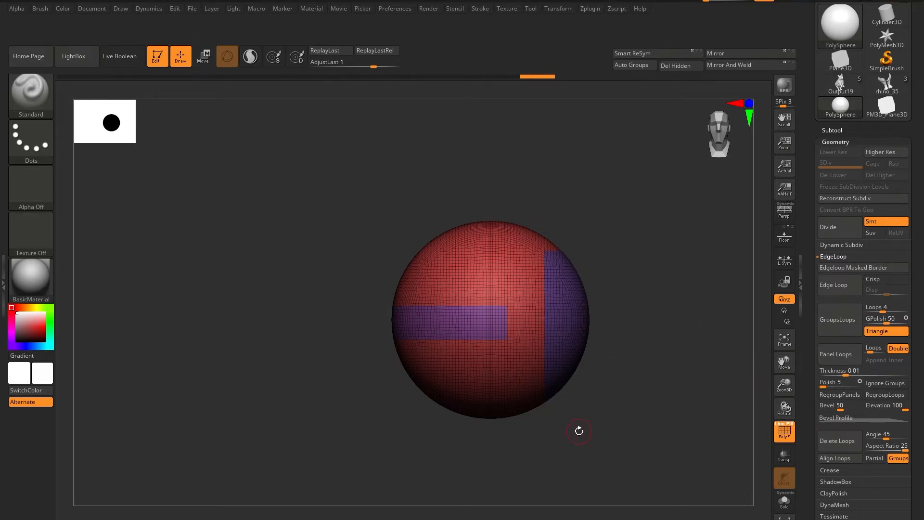
key("ctrl+e")
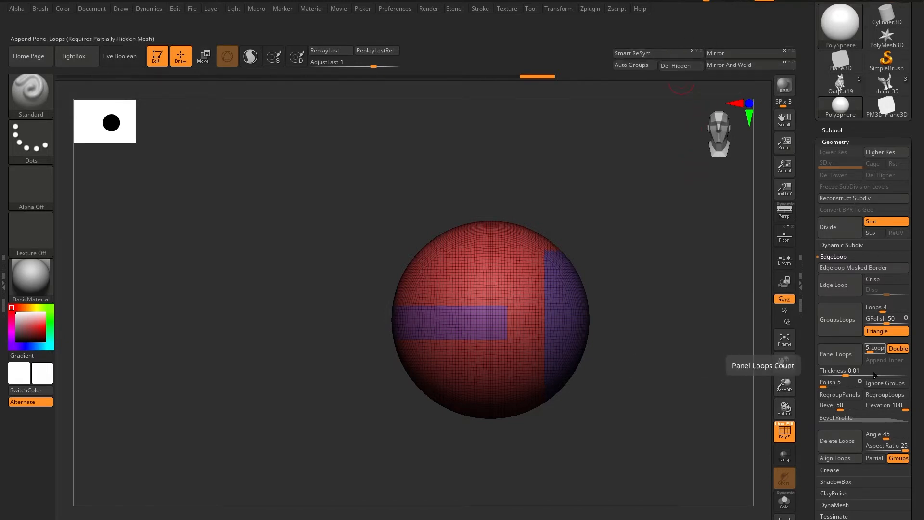
left_click(841, 141)
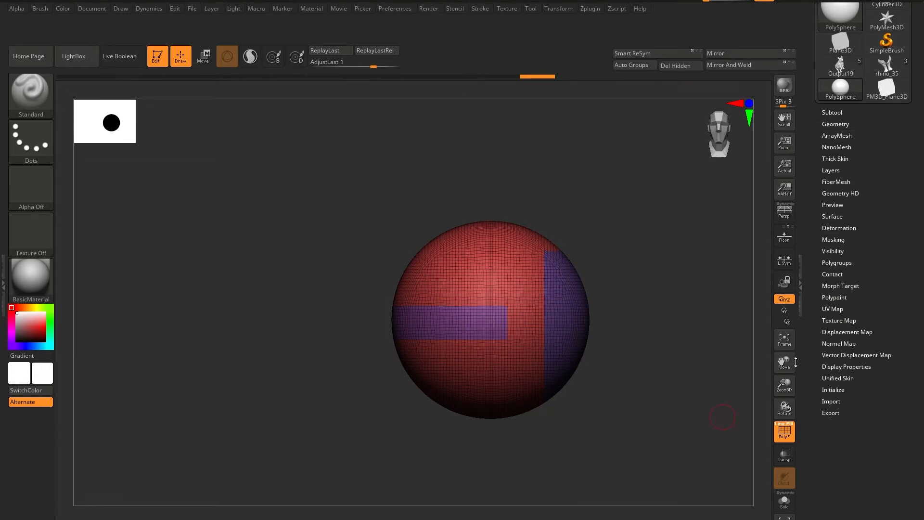
left_click(843, 124)
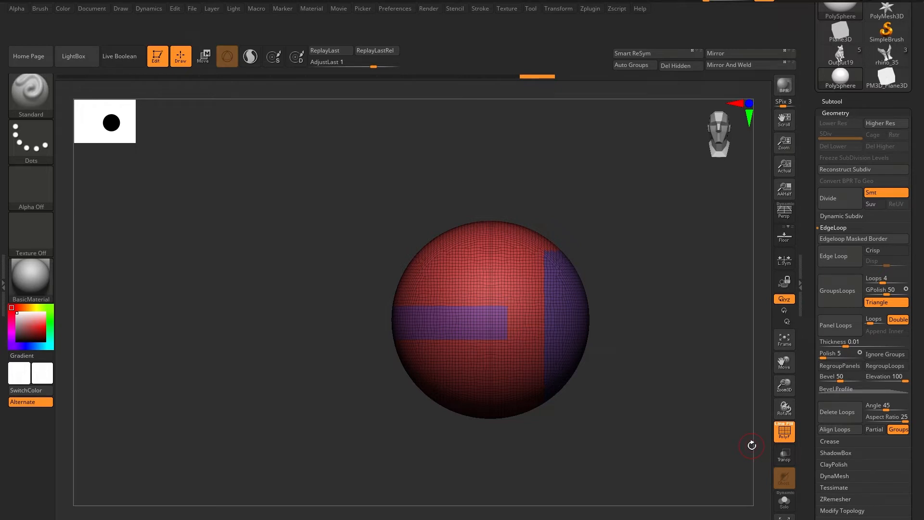
scroll(913, 474, "down", 3)
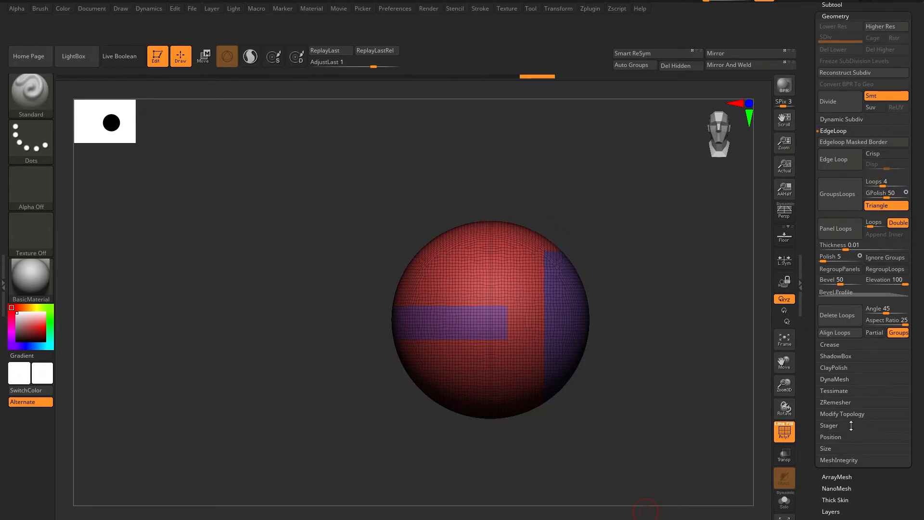
Expand the Stager section under Geometry and add its Home Stage and Target Stage controls to the top shelf.
left_click(851, 425)
scroll(905, 419, "up", 3)
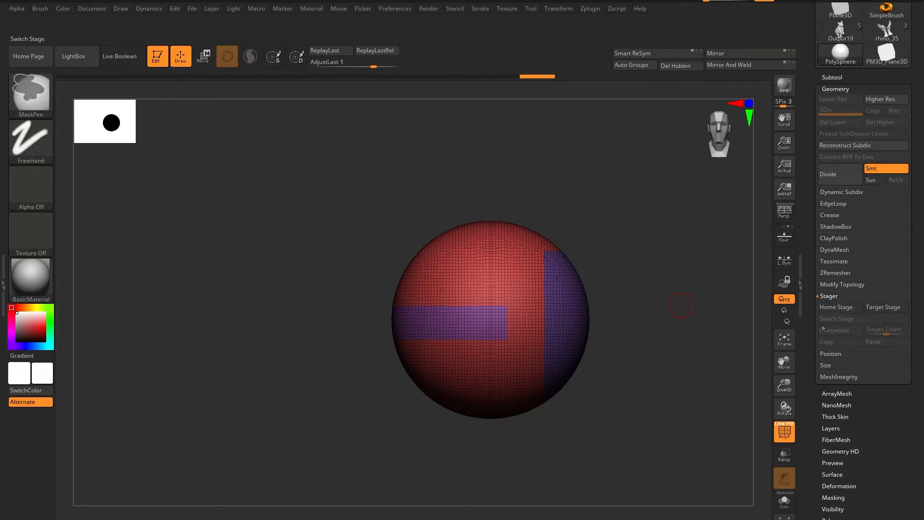
mouse_move(836, 306)
left_mouse_down("ctrl+alt")
mouse_move(585, 88)
mouse_move(583, 51)
left_mouse_up("ctrl+alt")
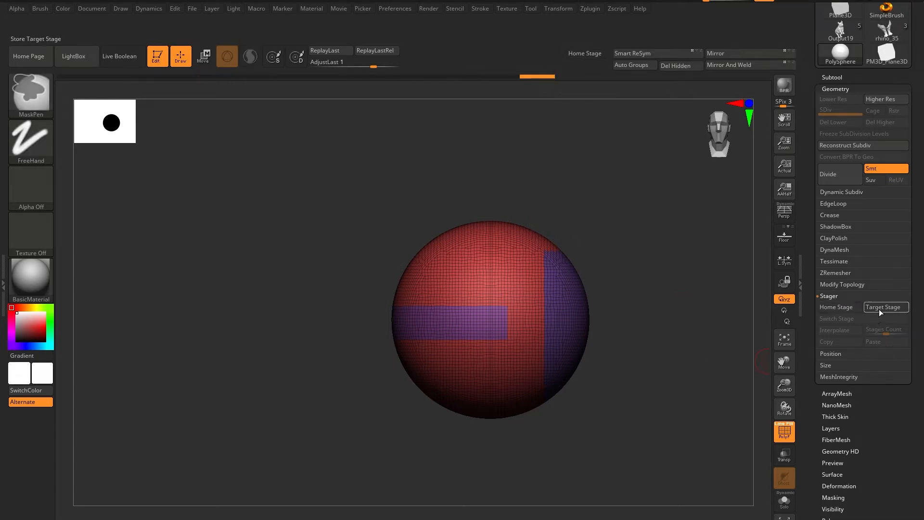
left_click_drag(884, 307, 580, 71, "ctrl+alt")
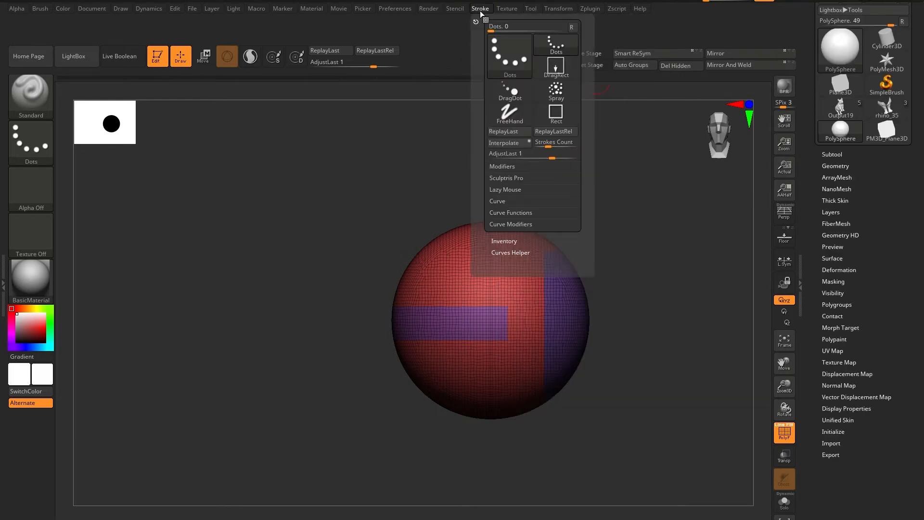
Dock the Stroke palette in the tray and add its Interpolate and Strokes Count controls to the shelf beside ReplayLastRel.
left_click(485, 20)
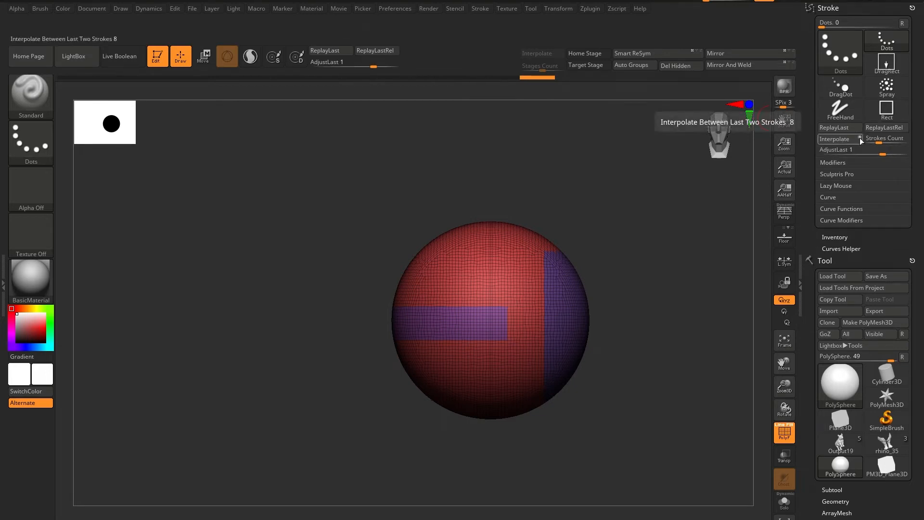
key("ctrl")
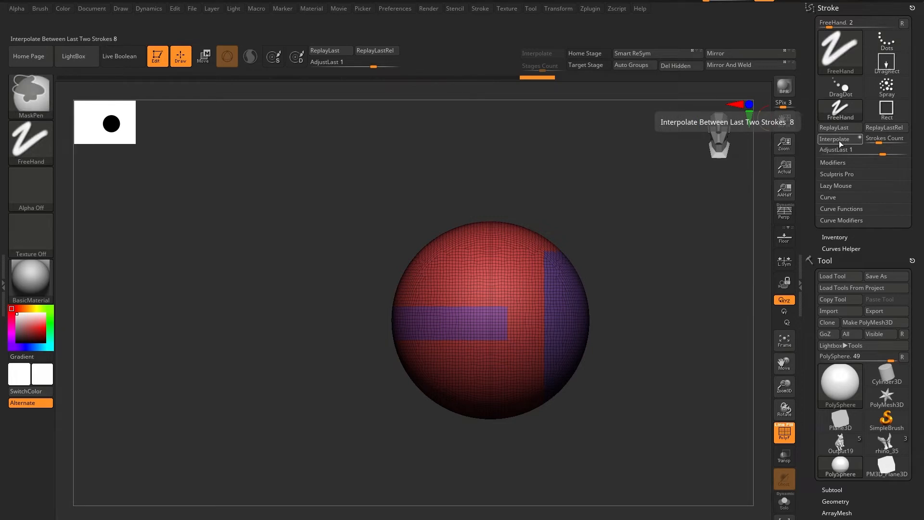
mouse_move(839, 140)
left_mouse_down("ctrl+alt")
mouse_move(468, 29)
mouse_move(437, 48)
left_mouse_up("ctrl+alt")
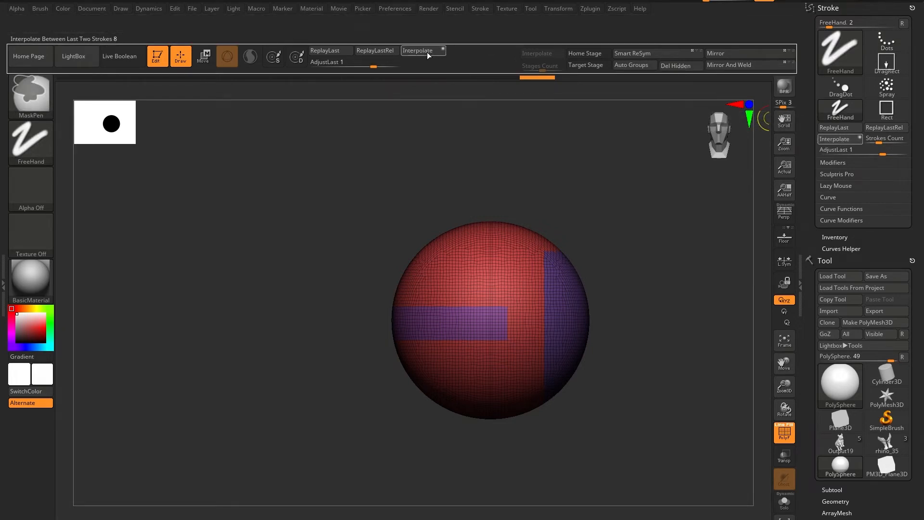
key("ctrl")
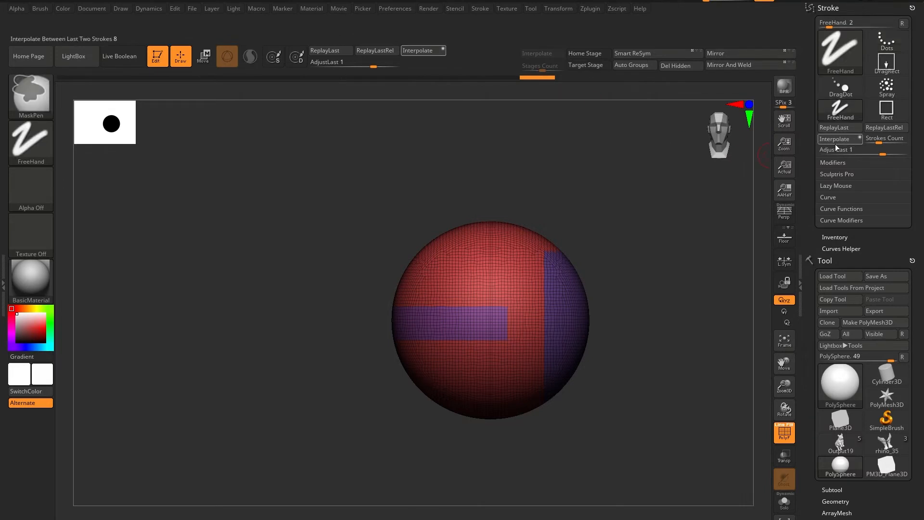
left_click_drag(887, 139, 416, 58, "ctrl+alt")
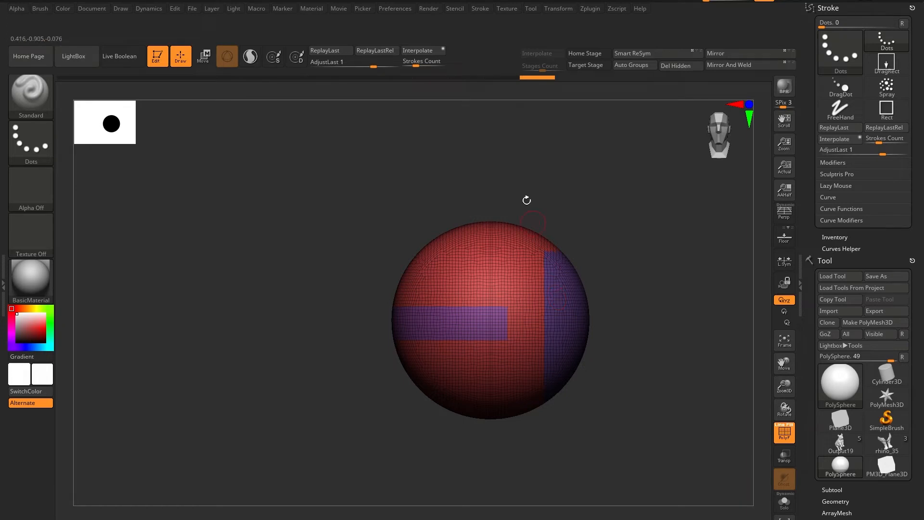
Move the shelf's Home Stage, Target Stage, stage Interpolate and Stages Count controls next to the stroke Interpolate and Strokes Count controls.
key("ctrl")
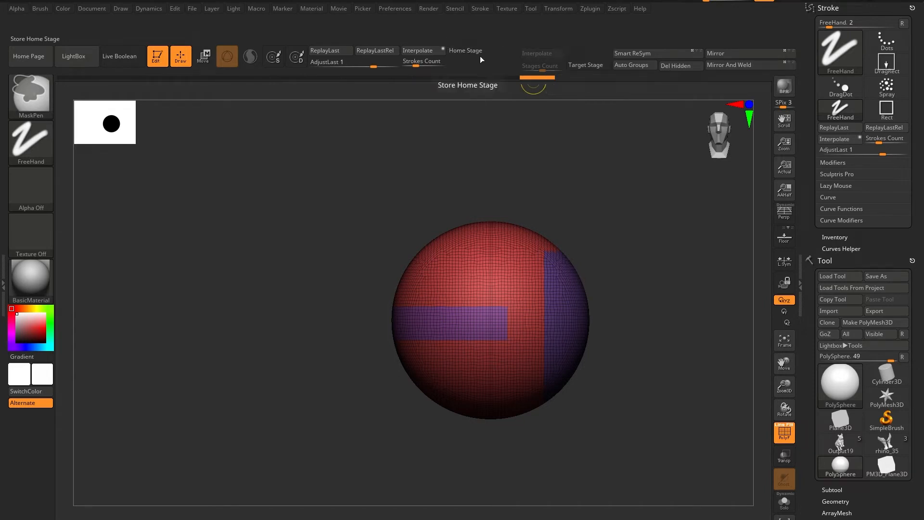
left_click_drag(585, 65, 474, 61, "ctrl+alt")
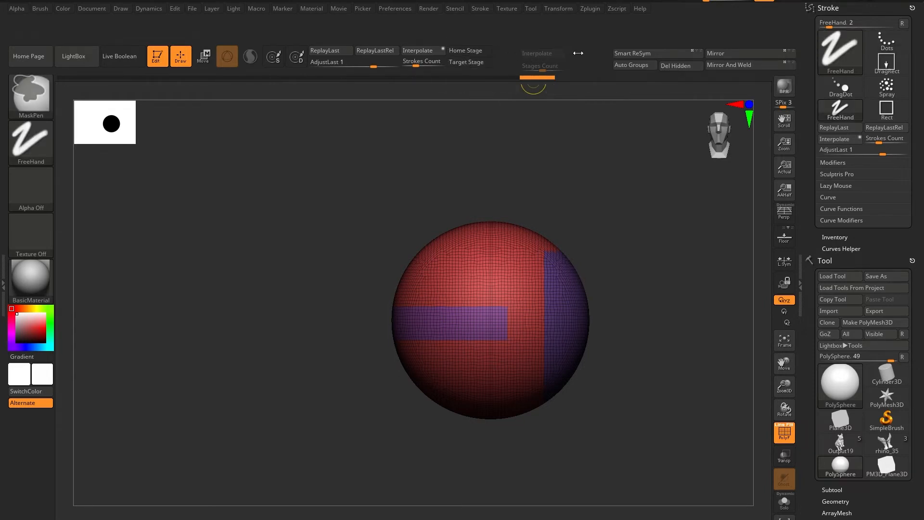
mouse_move(540, 53)
left_mouse_down("ctrl+alt")
mouse_move(511, 50)
mouse_move(513, 62)
left_mouse_up("ctrl+alt")
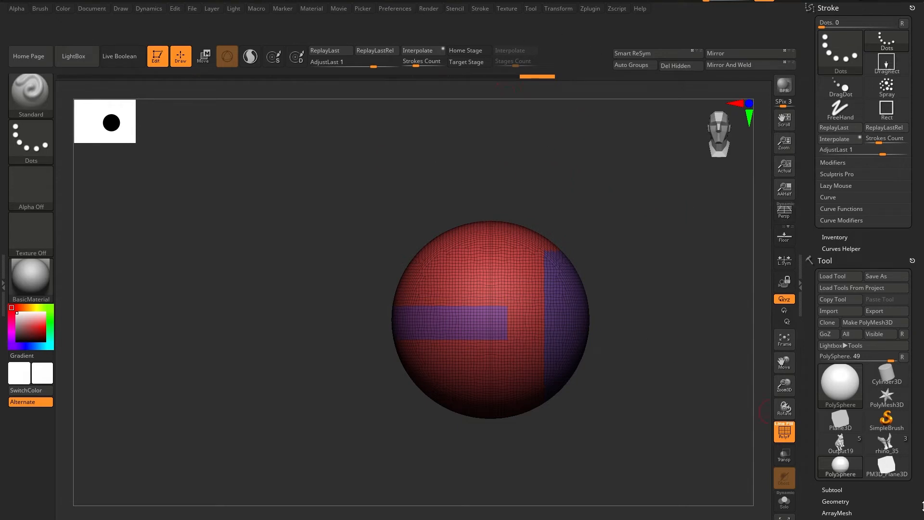
Expand the tool's Deformation section and add its Inflate slider to the top shelf beside the stage controls.
left_click(849, 261)
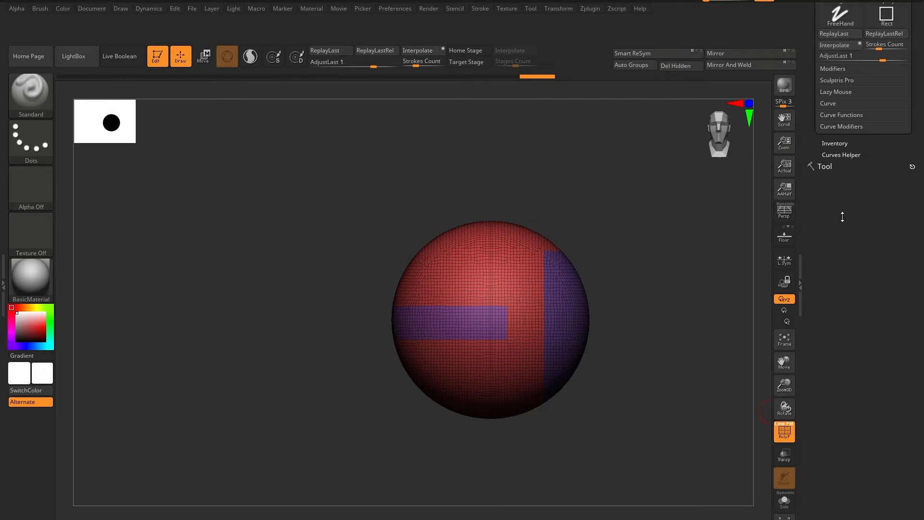
left_click(825, 166)
left_click_drag(886, 422, 883, 374)
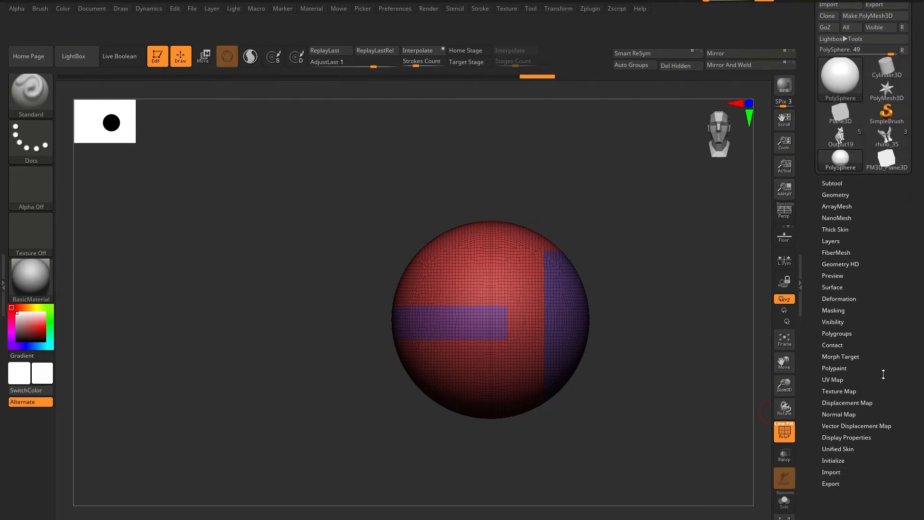
left_click(842, 298)
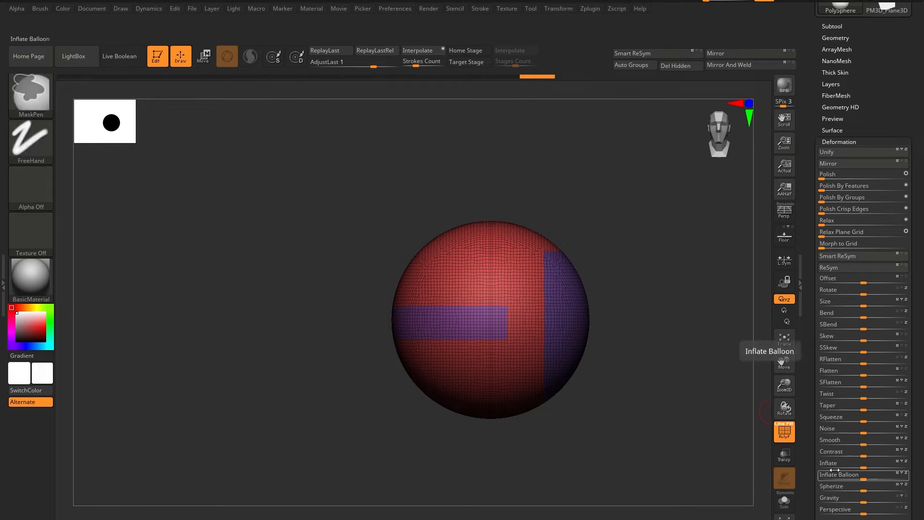
mouse_move(827, 462)
left_mouse_down("ctrl+alt")
mouse_move(814, 456)
mouse_move(563, 54)
mouse_move(549, 57)
mouse_move(546, 127)
left_mouse_up("ctrl+alt")
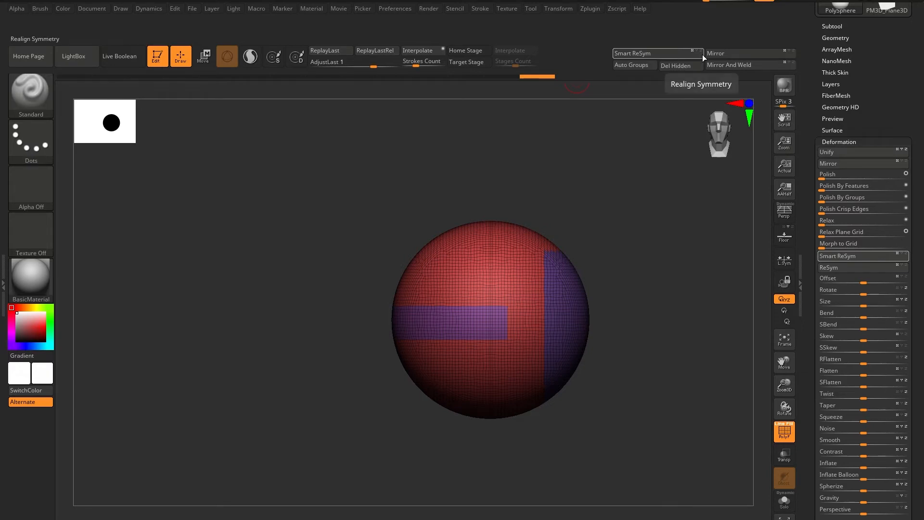
key("ctrl")
key("ctrl+shift")
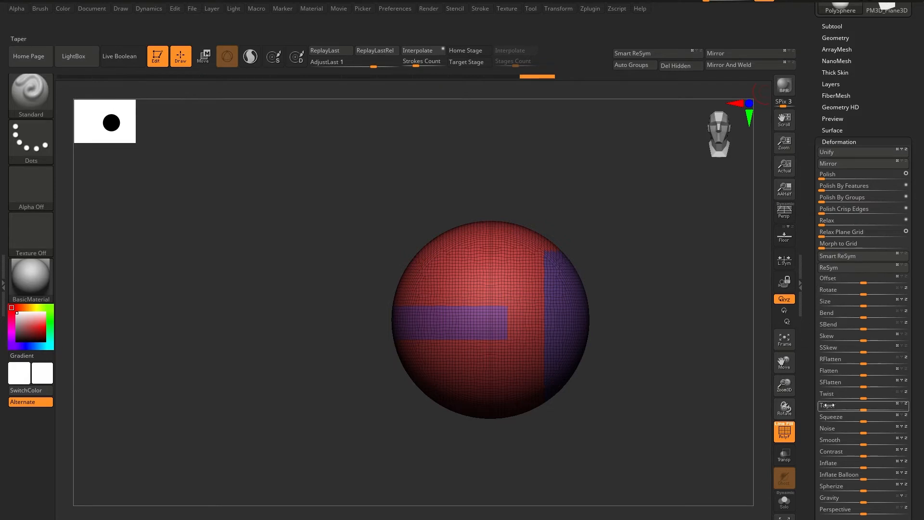
key("ctrl")
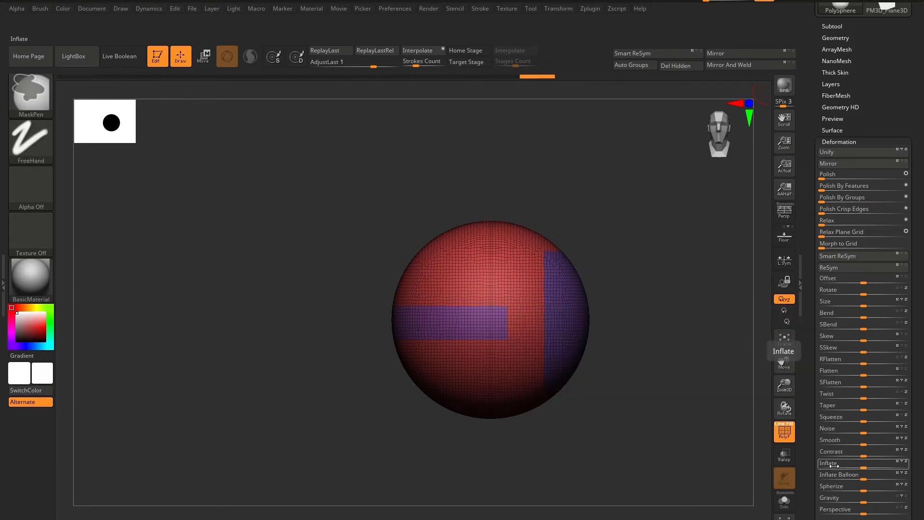
mouse_move(827, 462)
left_mouse_down("ctrl+alt")
mouse_move(579, 165)
mouse_move(555, 66)
left_mouse_up("ctrl+alt")
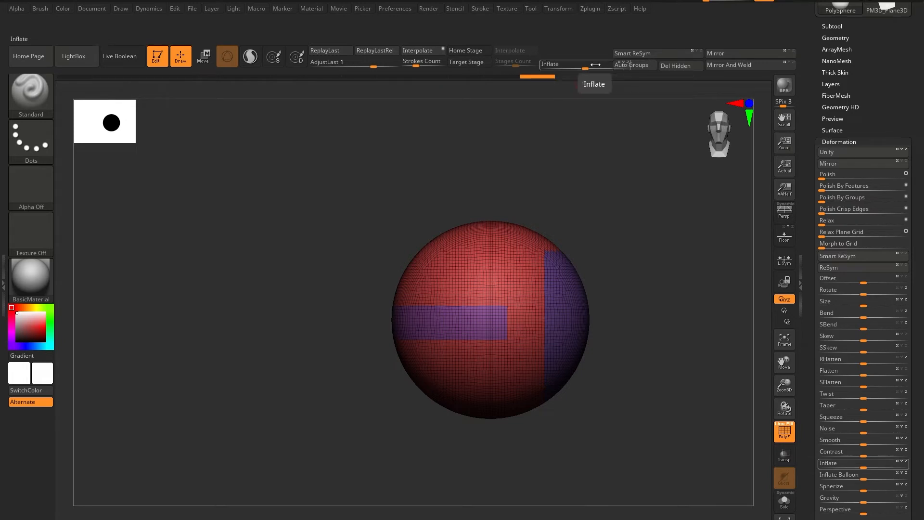
Try inflating the sphere by 100 with the new shelf slider, and undo the deformation.
left_click_drag(596, 64, 651, 79)
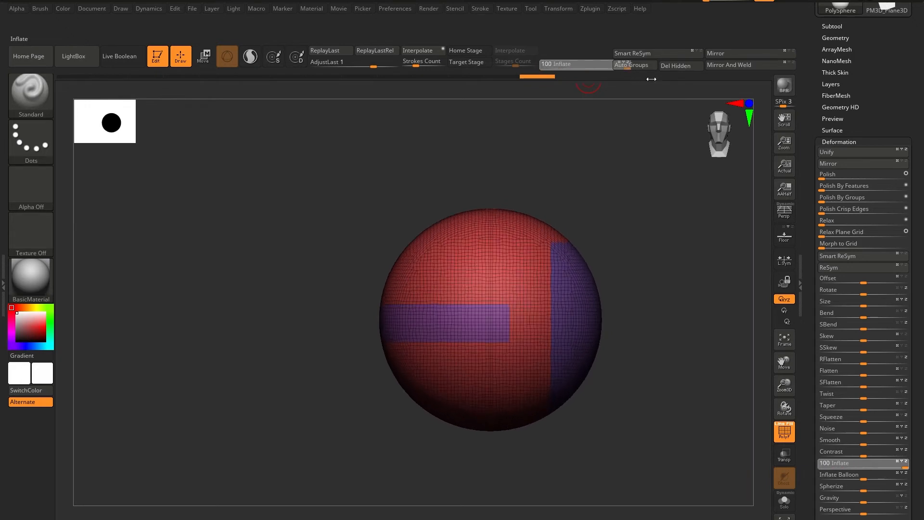
key("ctrl+z")
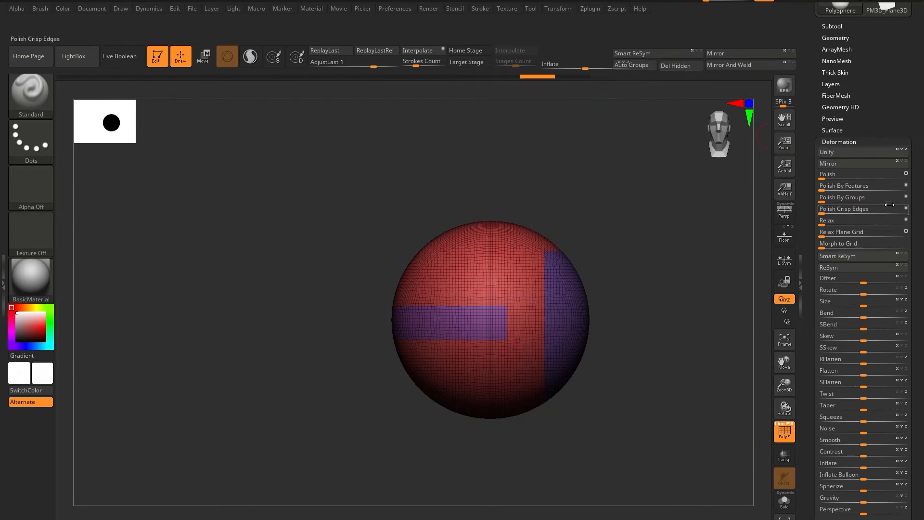
Look through the Deformation and Geometry sections, examining DynaMesh, Modify Topology and Stager for further frequently used controls.
left_click_drag(900, 129, 922, 217)
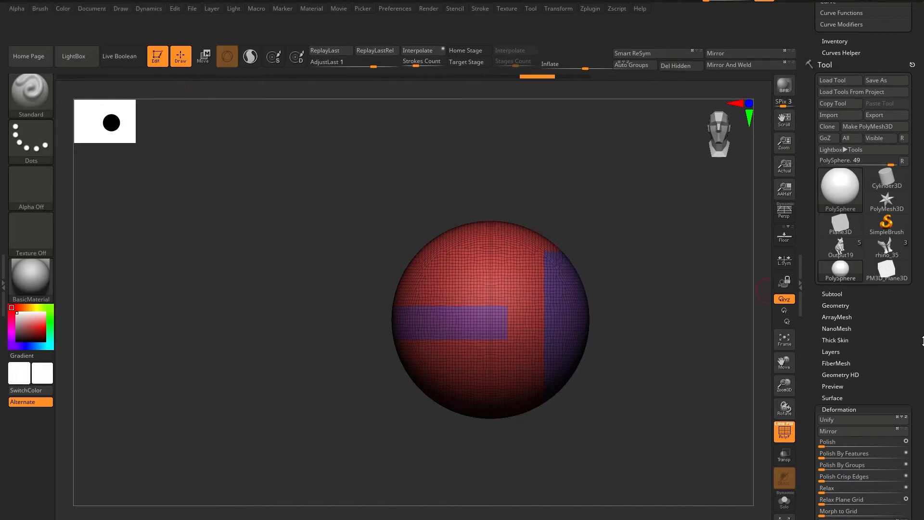
scroll(857, 364, "down", 8)
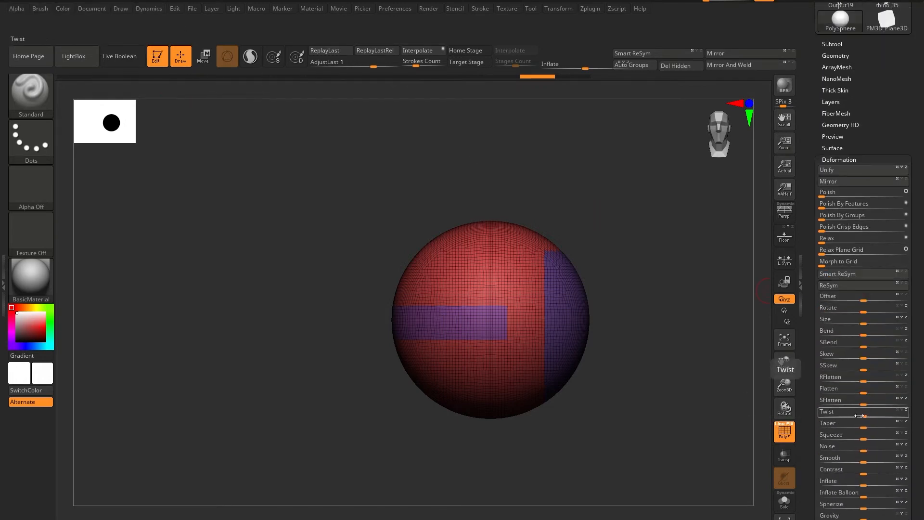
scroll(897, 404, "down", 5)
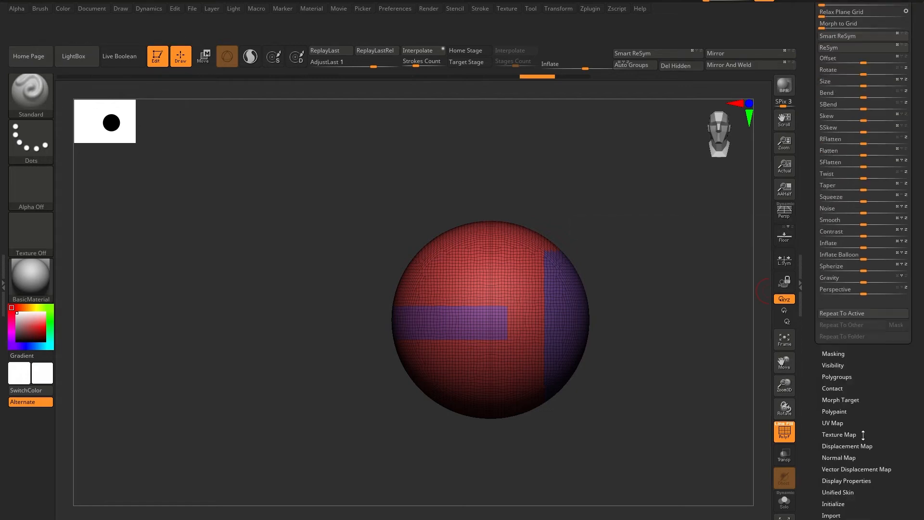
scroll(896, 404, "up", 18)
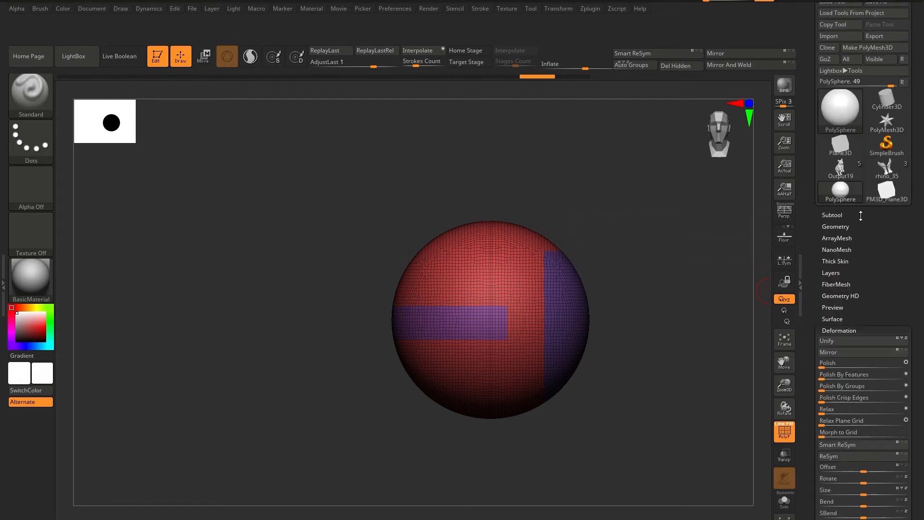
left_click(837, 226)
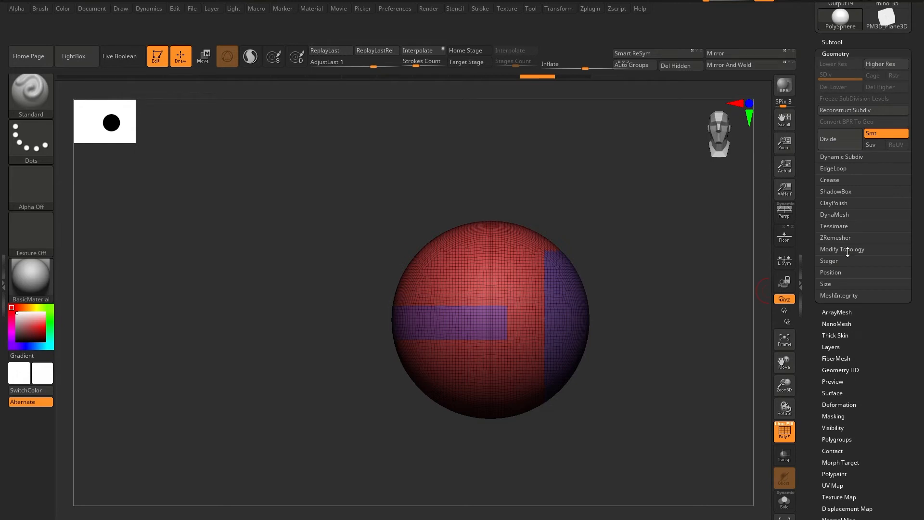
left_click(824, 214)
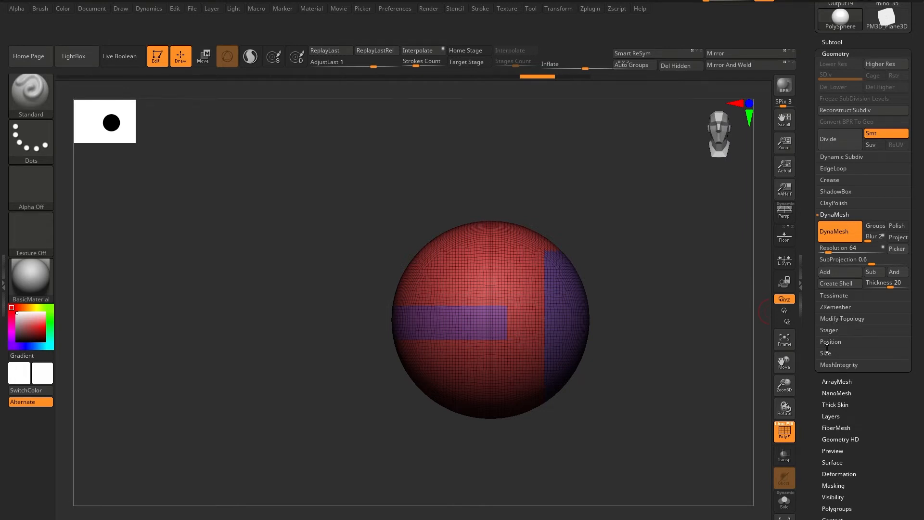
left_click(824, 319)
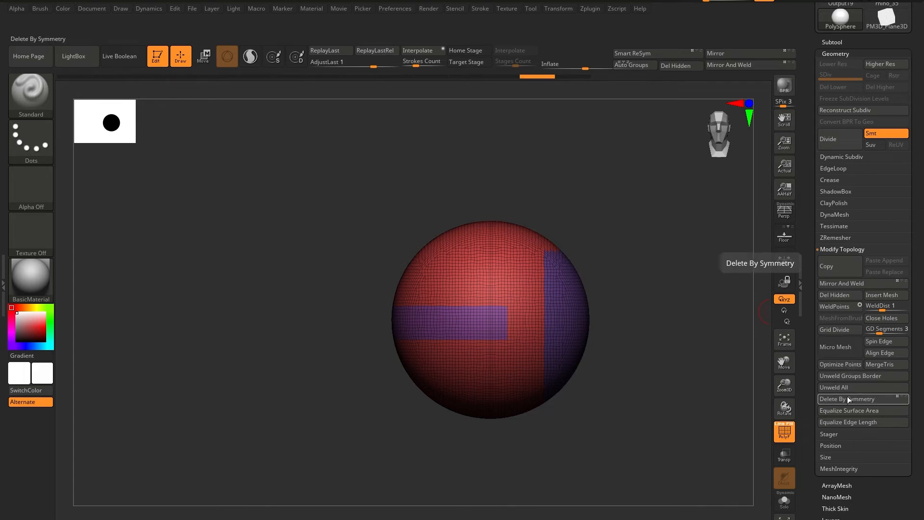
left_click(840, 437)
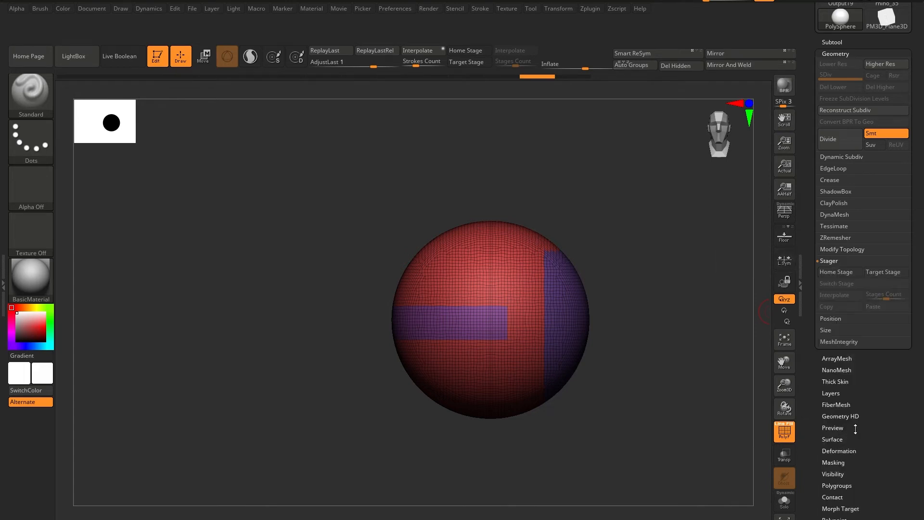
Look over the remaining Tool sections and remove the Stroke palette from the tray above the Tool palette.
scroll(864, 412, "down", 1)
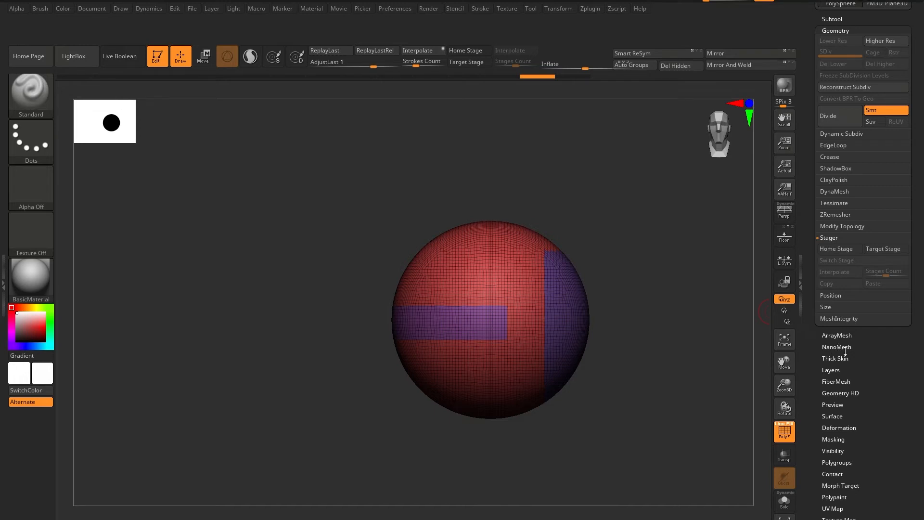
scroll(845, 351, "down", 2)
scroll(852, 362, "down", 2)
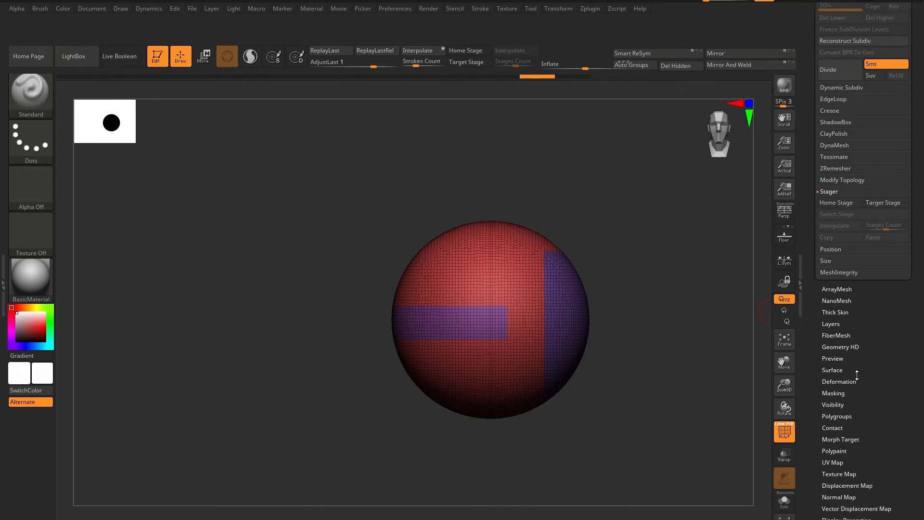
scroll(855, 385, "down", 3)
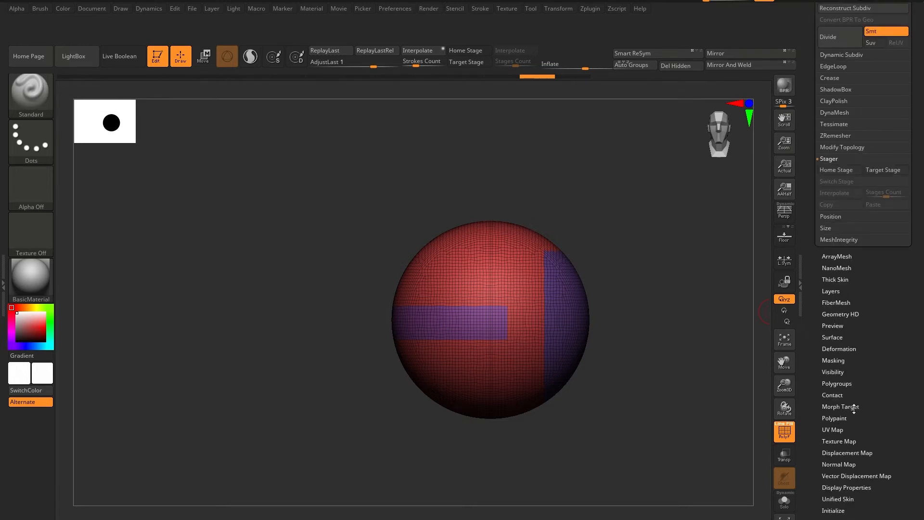
scroll(854, 407, "down", 8)
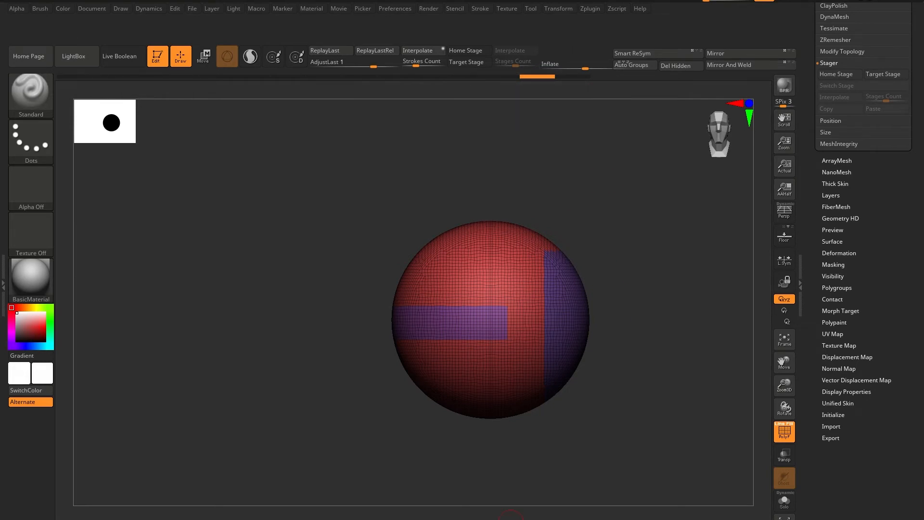
left_click_drag(918, 246, 922, 466)
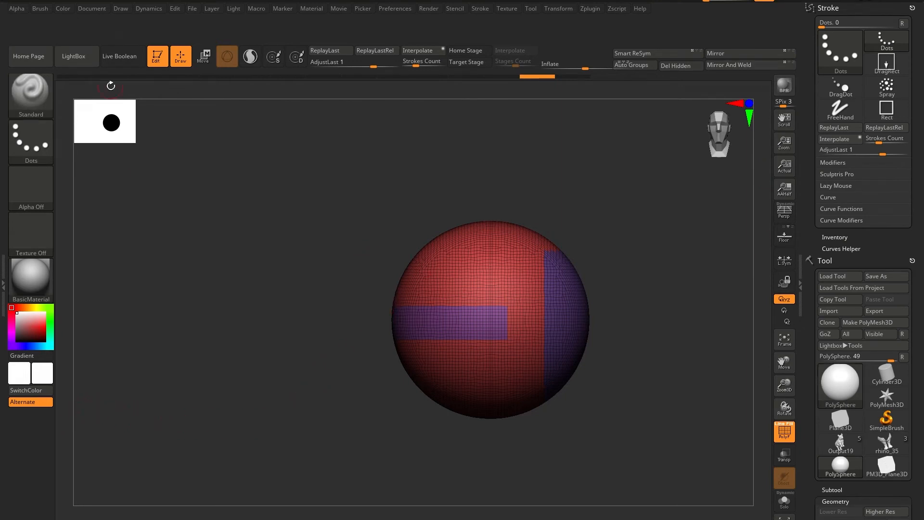
left_click(913, 6)
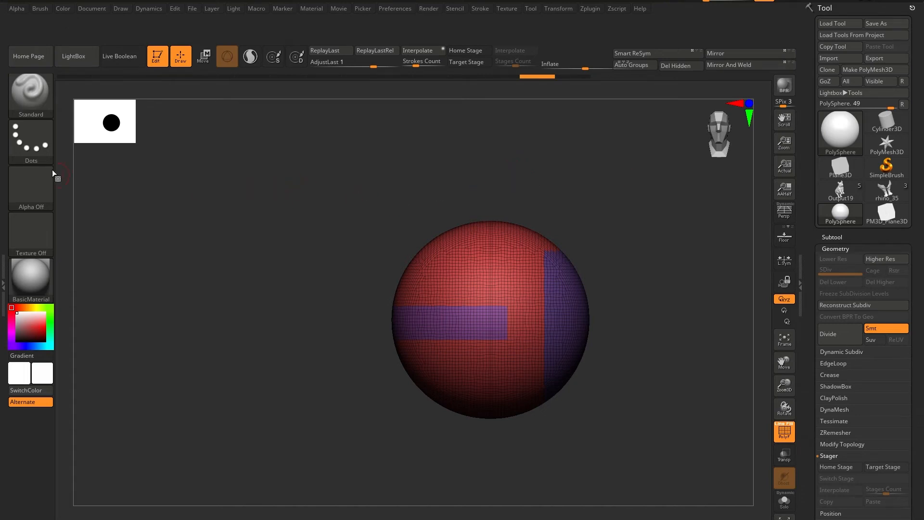
Dock the Brush palette in the tray above the Tool palette and collapse the emptied tray on the other side.
left_click(19, 88)
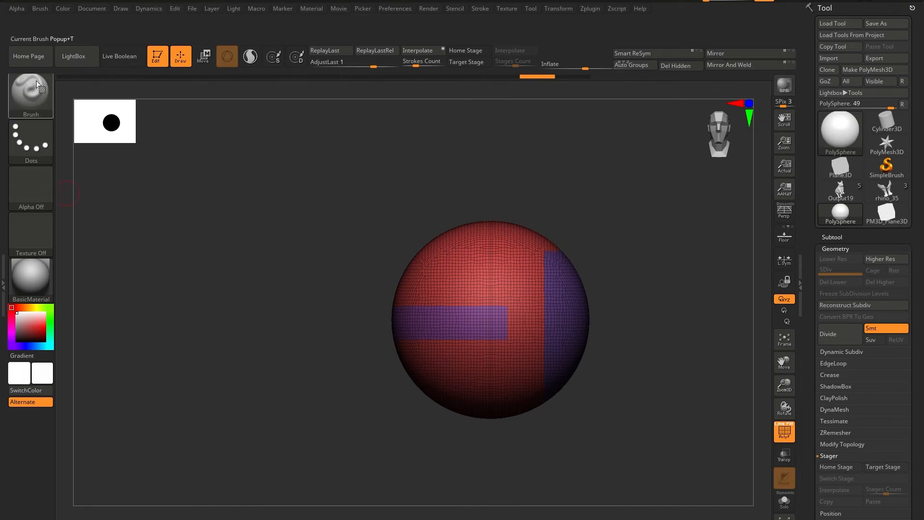
left_click(45, 9)
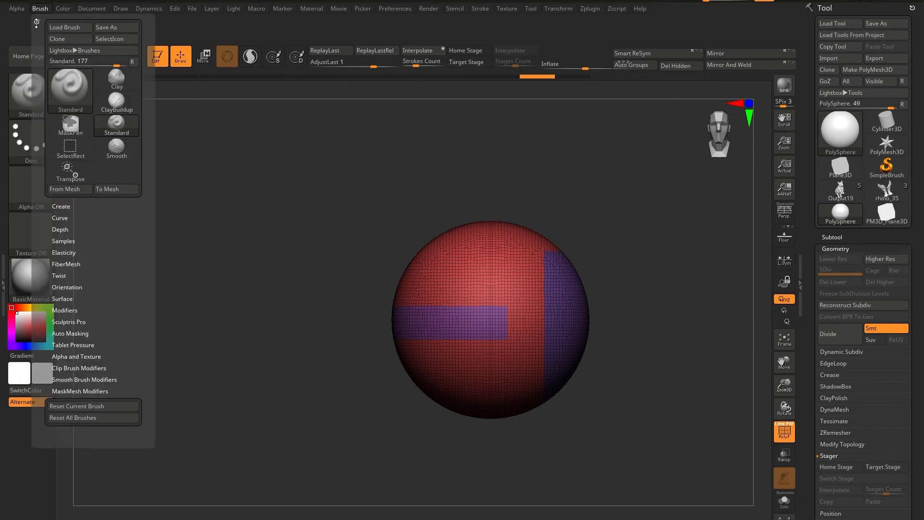
left_click(38, 21)
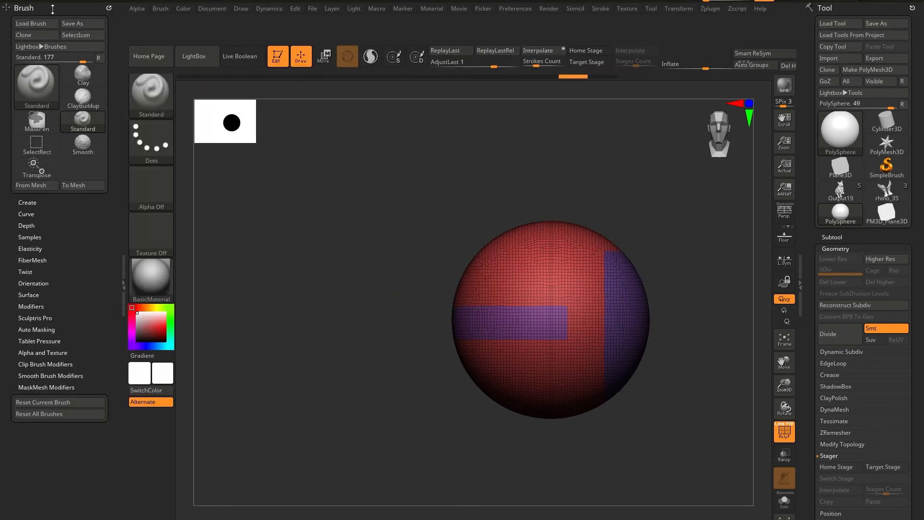
left_click_drag(109, 8, 905, 12)
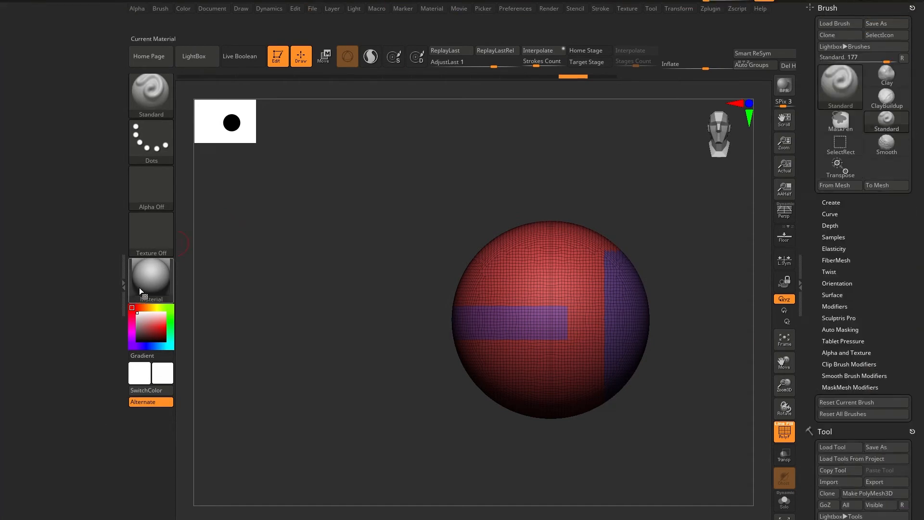
left_click(123, 288)
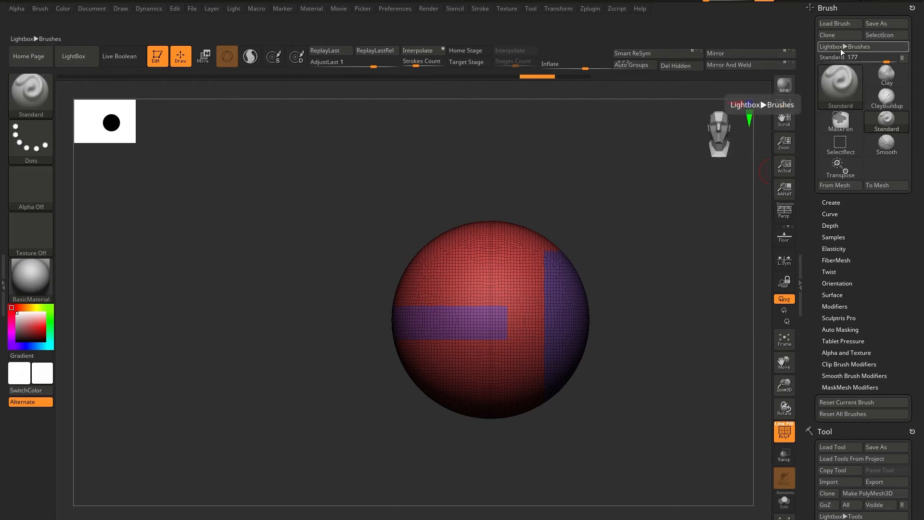
Try placing the Brush palette's item slider on the shelf with the view controls, and remove it again.
key("ctrl")
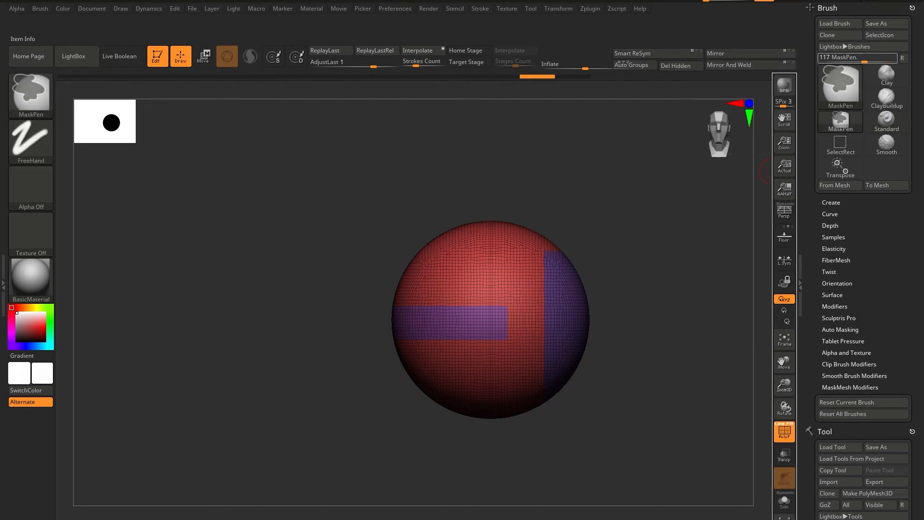
left_click_drag(771, 172, 775, 101, "ctrl+alt")
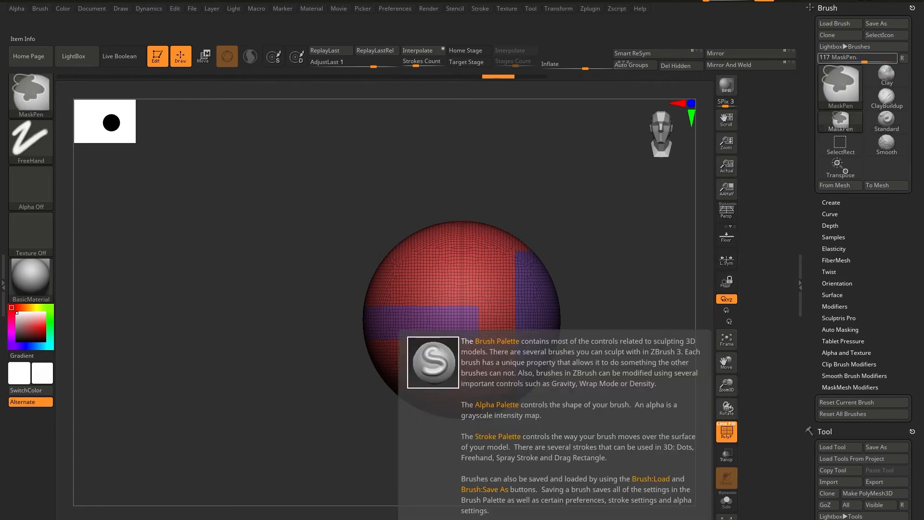
left_click(475, 319, "ctrl+shift")
key("ctrl")
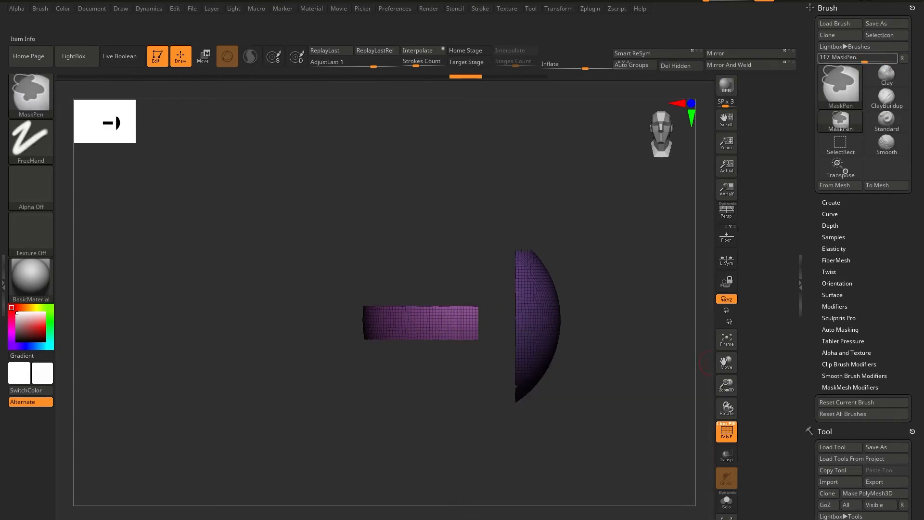
left_click_drag(751, 518, 607, 423, "ctrl+alt")
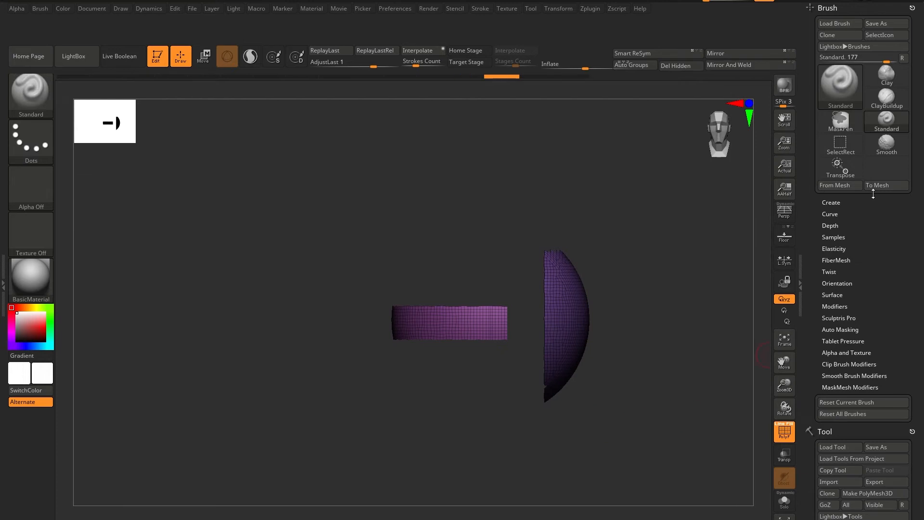
left_click(704, 398, "ctrl+shift")
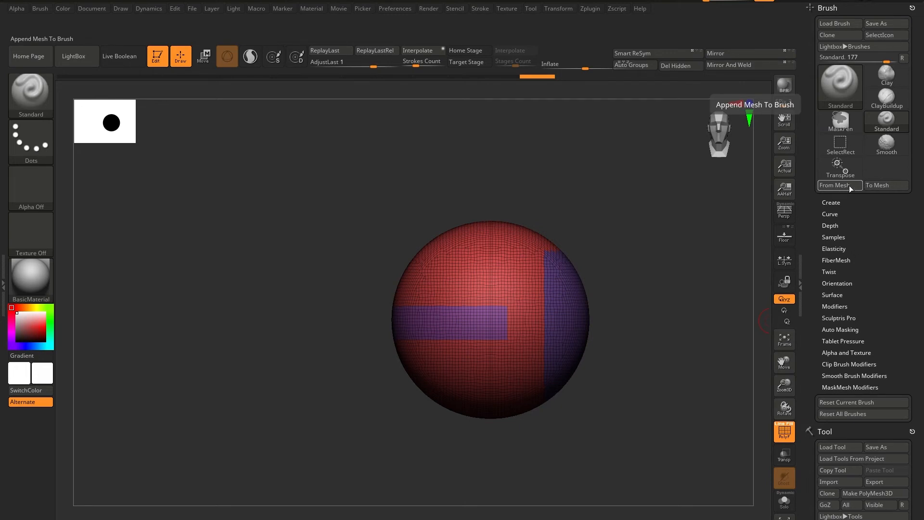
Try adding the Transpose brush to the lower end of the shelf with the view controls.
left_click(829, 202)
left_click(828, 202)
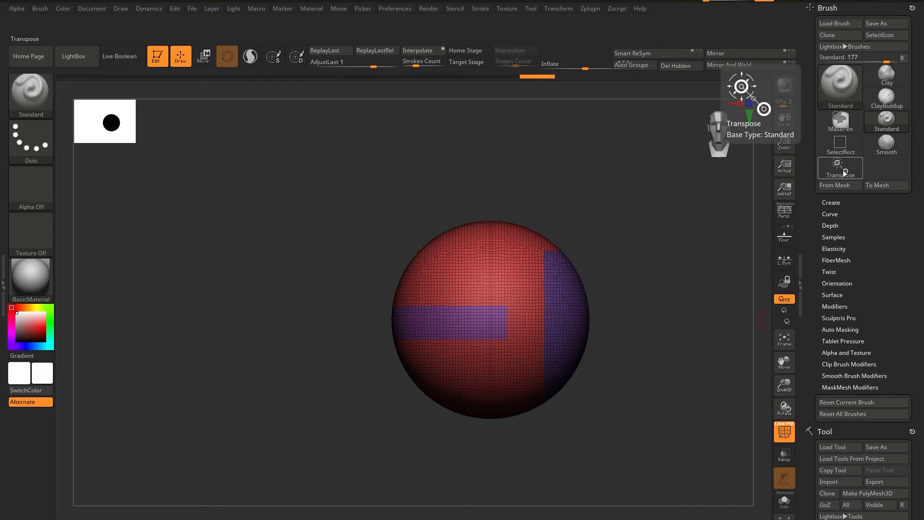
key("ctrl")
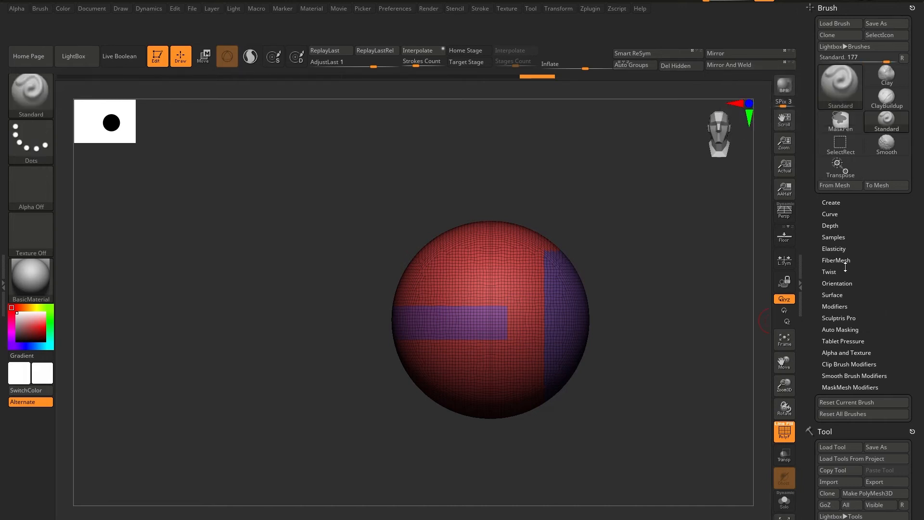
left_click_drag(825, 168, 778, 515, "ctrl+alt")
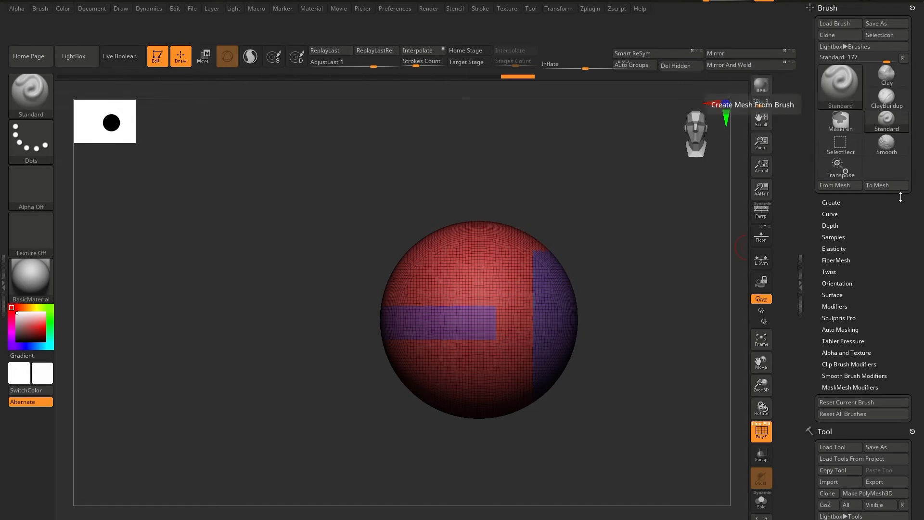
Select the Move brush so that it joins the Brush palette's recently used brushes.
left_click(849, 85)
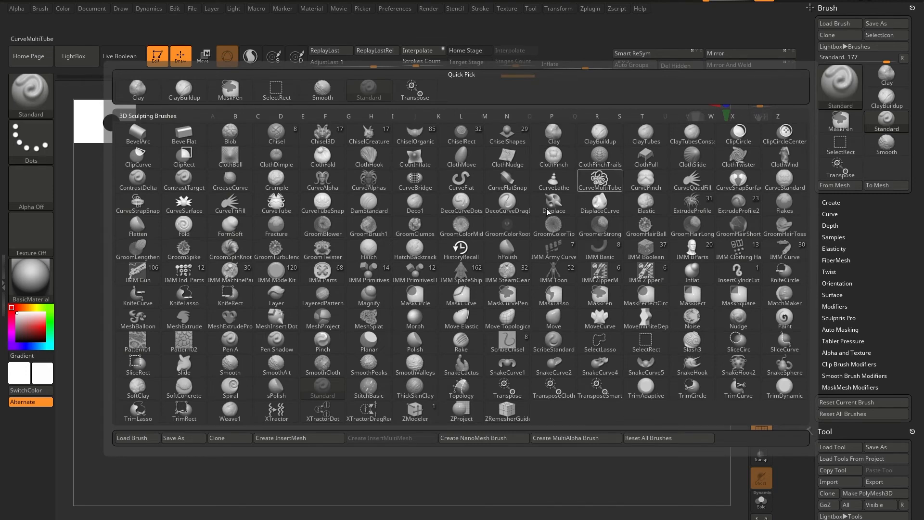
left_click(553, 317)
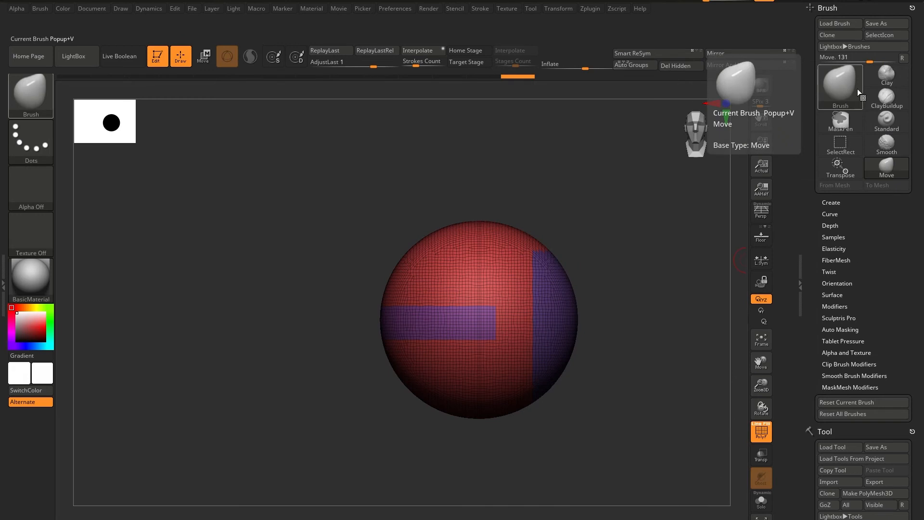
Try placing the Move brush next to BPR on the view-control shelf, and take the added items off again.
mouse_move(899, 170)
left_mouse_down("ctrl+alt")
mouse_move(748, 123)
mouse_move(798, 80)
mouse_move(780, 86)
mouse_move(800, 88)
left_mouse_up("ctrl+alt")
left_click_drag(886, 166, 782, 91, "ctrl+alt")
key("ctrl+z")
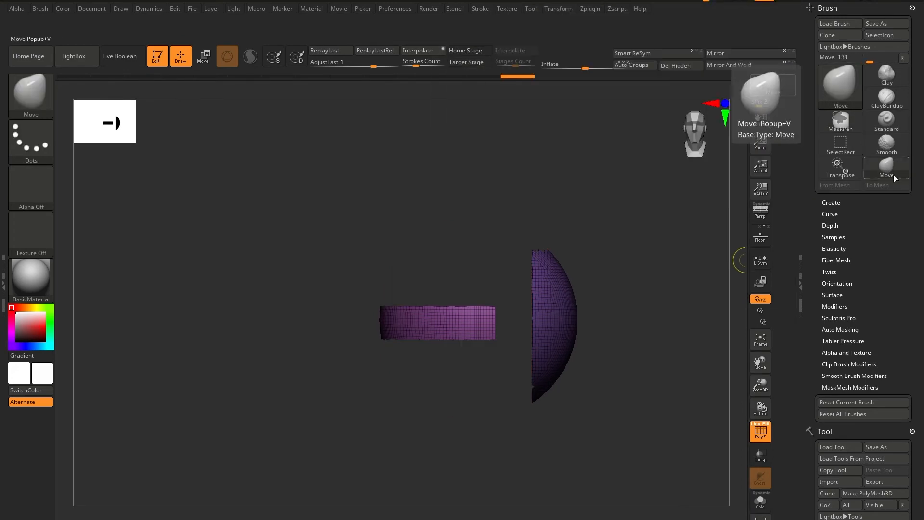
key("ctrl+z")
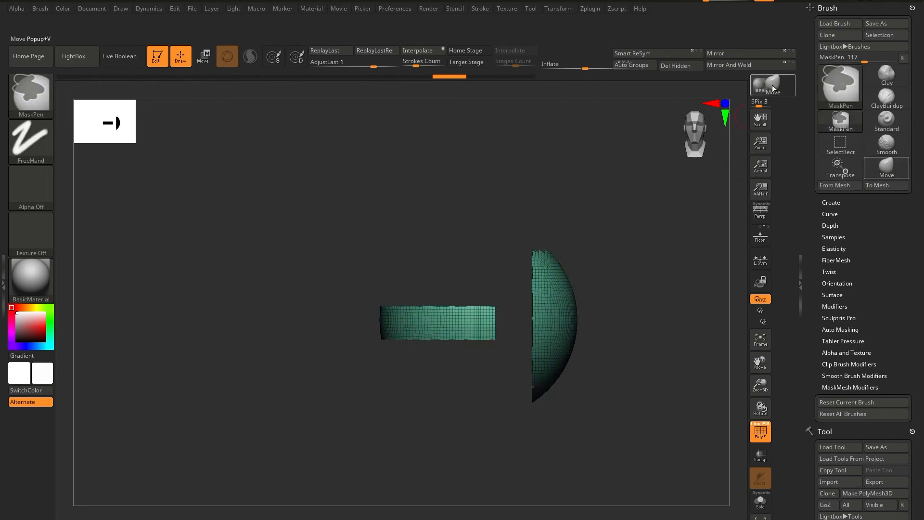
left_click_drag(773, 88, 663, 181, "ctrl+alt")
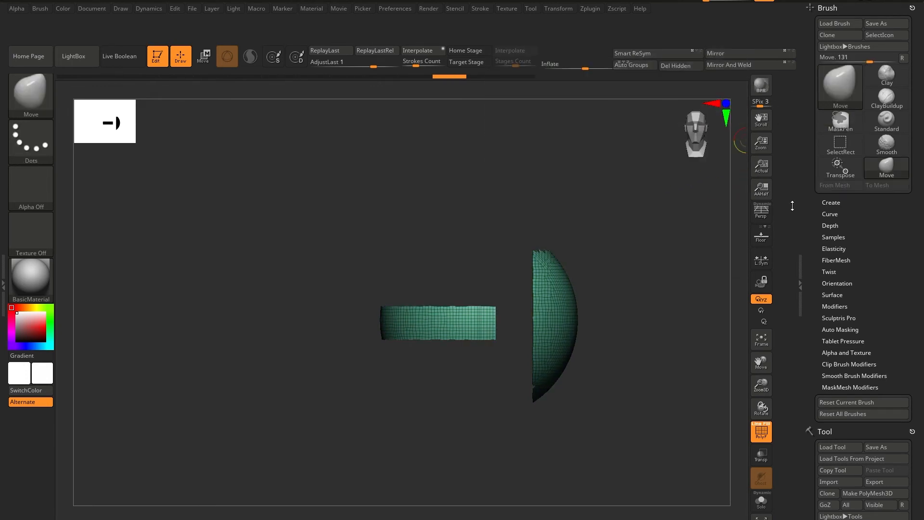
left_click_drag(770, 519, 655, 447, "ctrl+alt")
Add the Move brush beside BPR on the view-control shelf, using the brush item slider as a temporary spacer to widen the shelf.
key("ctrl")
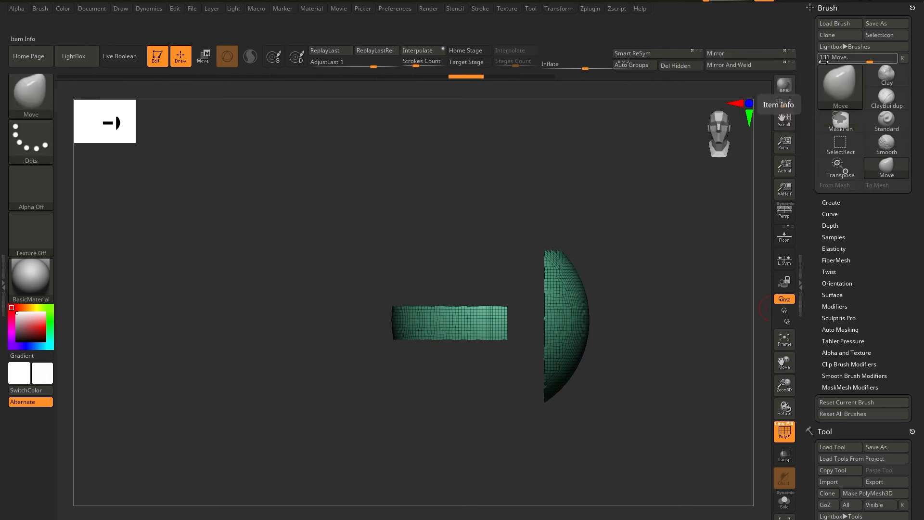
mouse_move(823, 57)
left_mouse_down("ctrl+alt")
mouse_move(770, 158)
mouse_move(769, 376)
mouse_move(780, 495)
mouse_move(771, 480)
left_mouse_up("ctrl+alt")
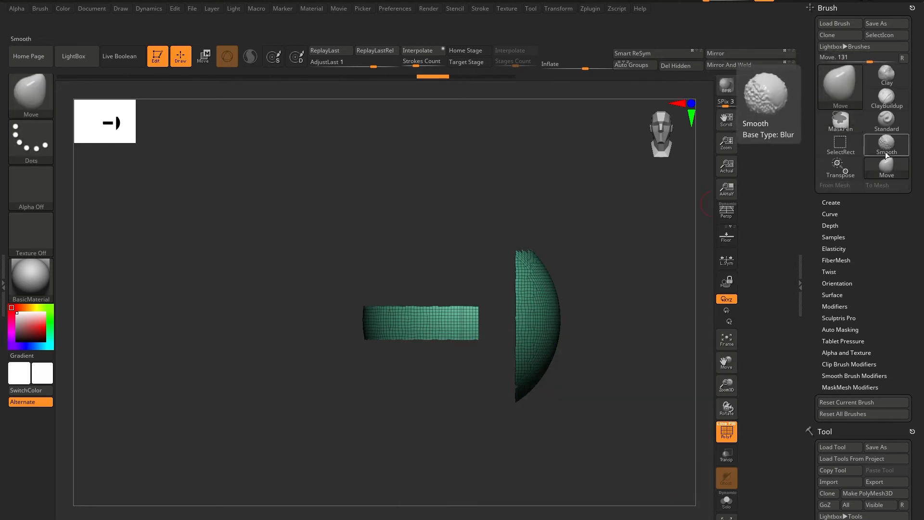
left_click_drag(883, 165, 764, 85, "ctrl+alt")
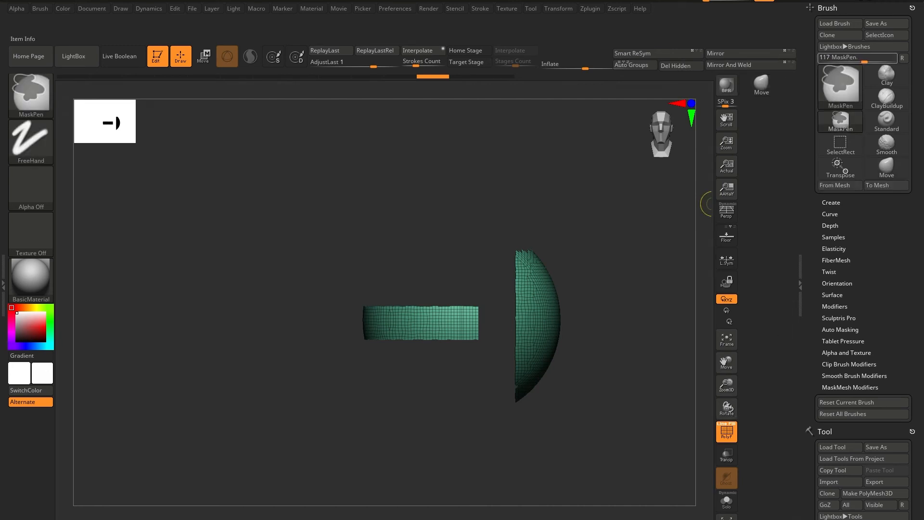
left_click_drag(574, 467, 591, 420, "ctrl+alt")
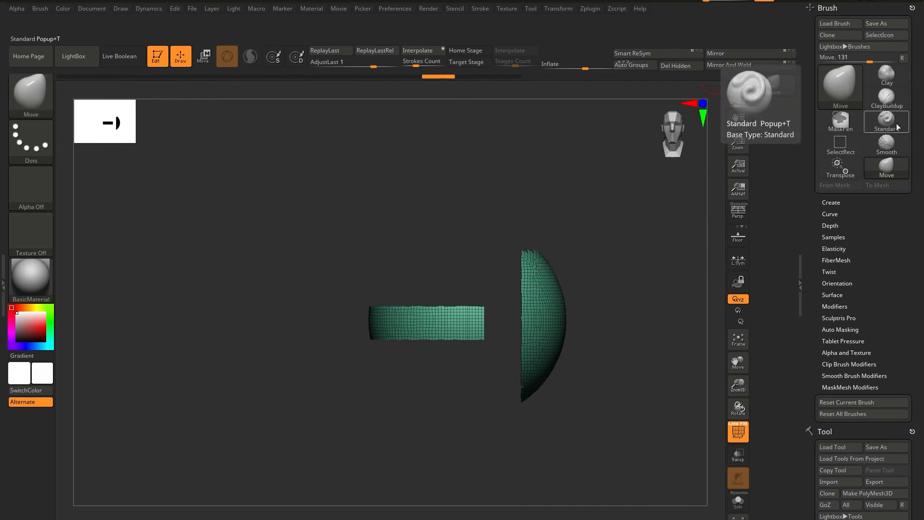
Add the ClayBuildup brush below Move on the shelf, and pick DamStandard and place it below ClayBuildup.
mouse_move(884, 98)
left_mouse_down("ctrl+alt")
mouse_move(800, 146)
mouse_move(768, 109)
left_mouse_up("ctrl+alt")
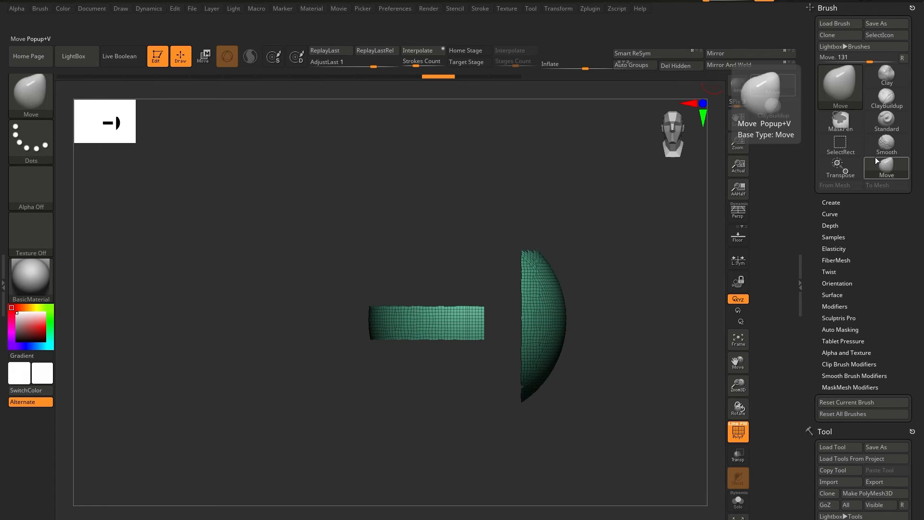
key("b")
key("d")
key("s")
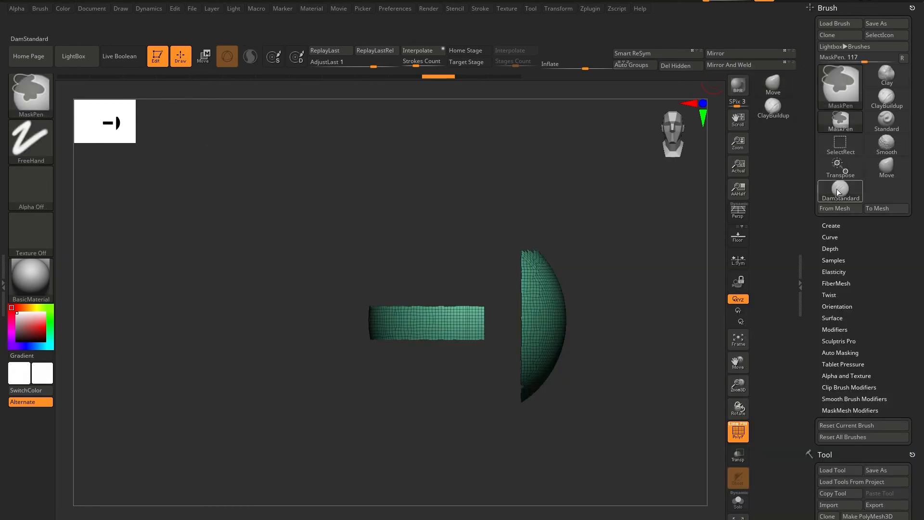
mouse_move(838, 192)
left_mouse_down("ctrl+alt")
mouse_move(746, 138)
mouse_move(770, 129)
left_mouse_up("ctrl+alt")
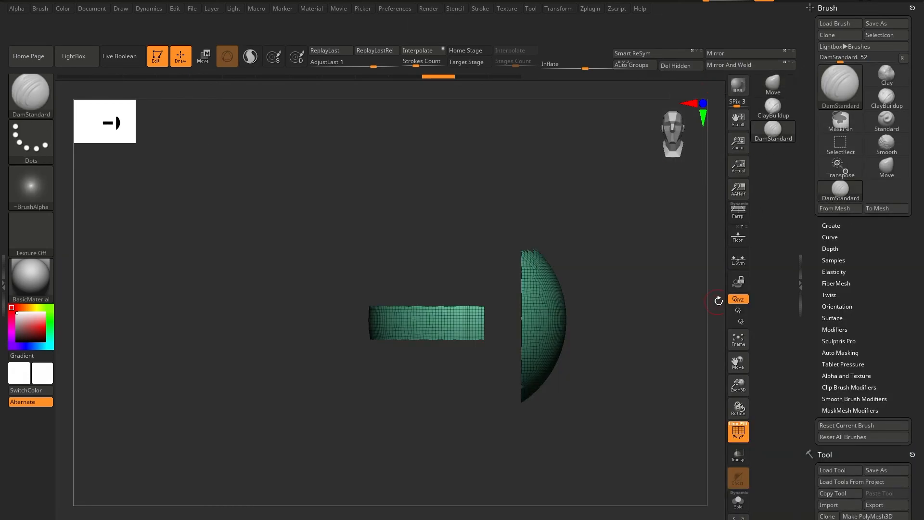
Select the Standard brush and add it to the shelf below DamStandard.
key("b")
key("s")
key("t")
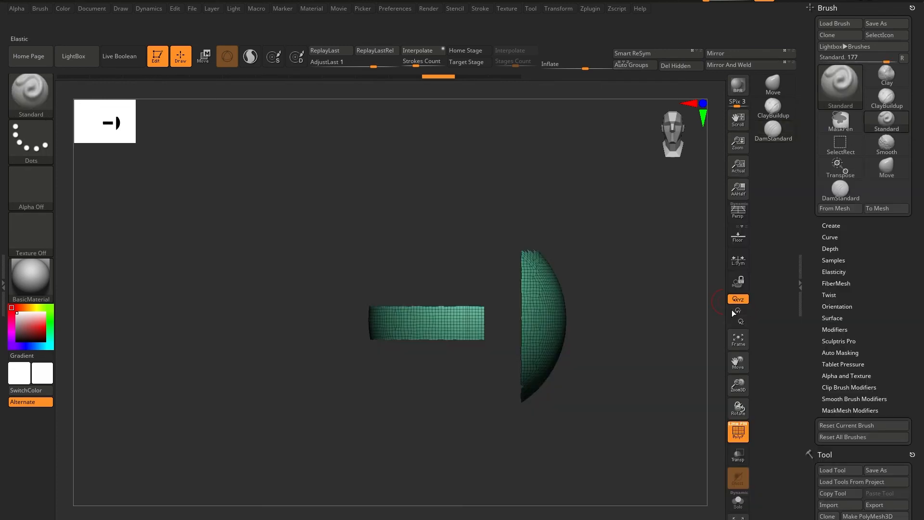
left_click_drag(891, 125, 786, 161, "ctrl+alt")
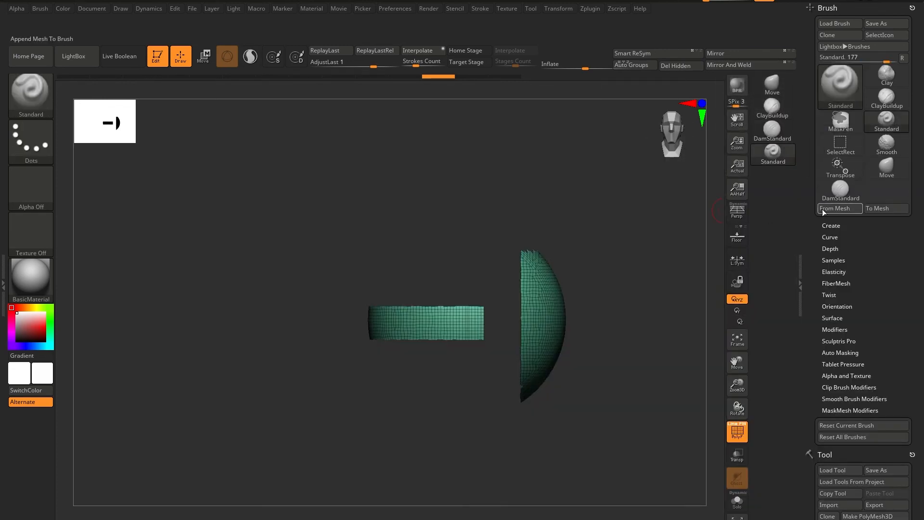
Pick the Slash3 brush and add it to the brush shelf below Standard.
mouse_move(843, 204)
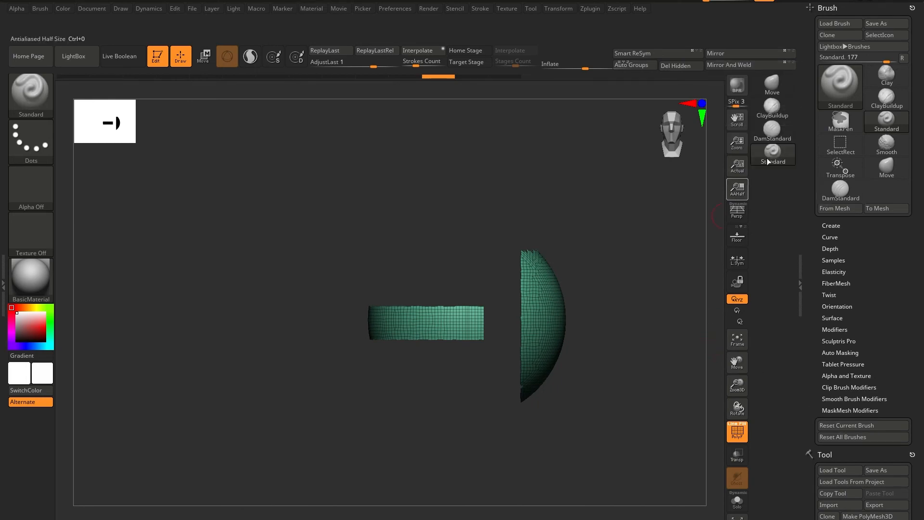
mouse_move(883, 166)
key("b")
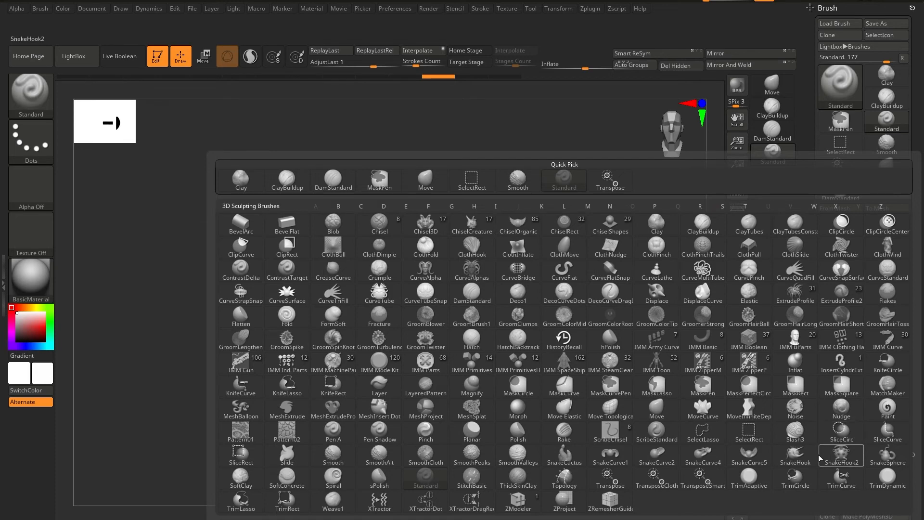
left_click(795, 431)
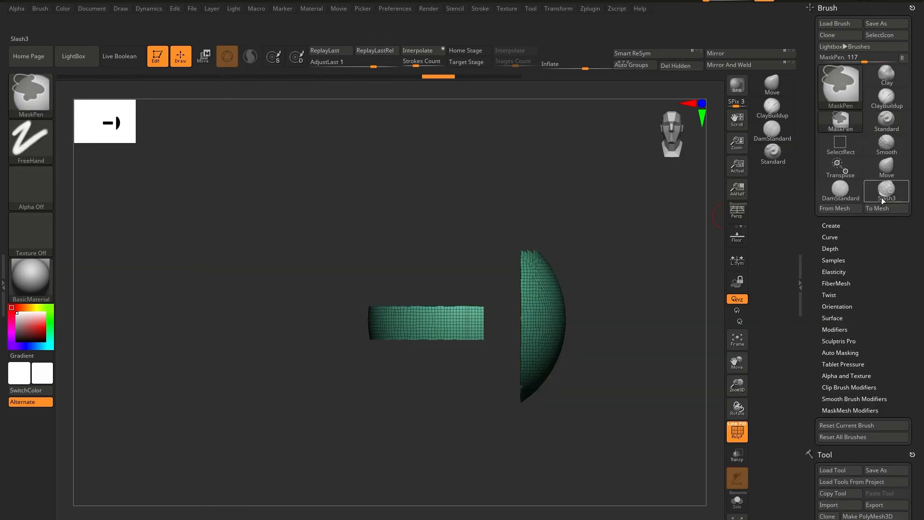
left_click_drag(887, 189, 771, 188, "ctrl+alt")
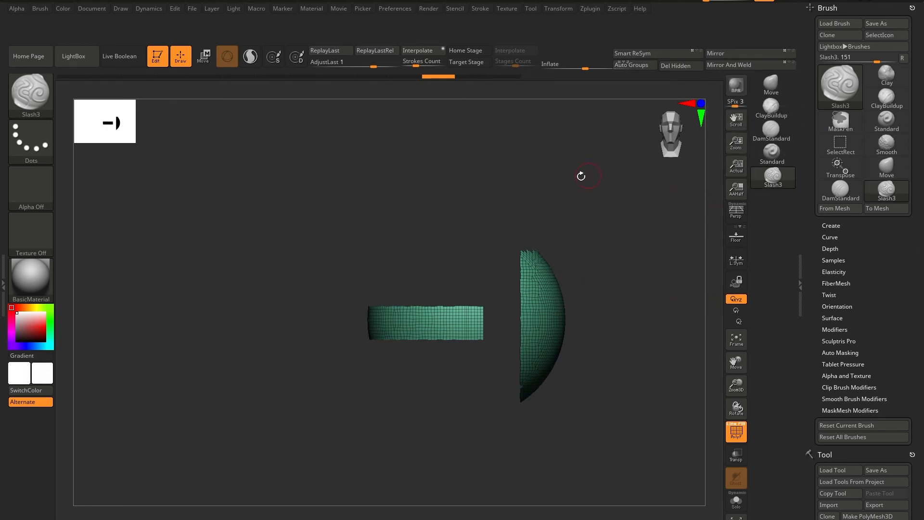
Reorder the shelf so that Slash3 sits directly below DamStandard and Standard comes after it.
left_click_drag(771, 157, 770, 216, "ctrl+alt")
left_click_drag(771, 181, 769, 157, "ctrl+alt")
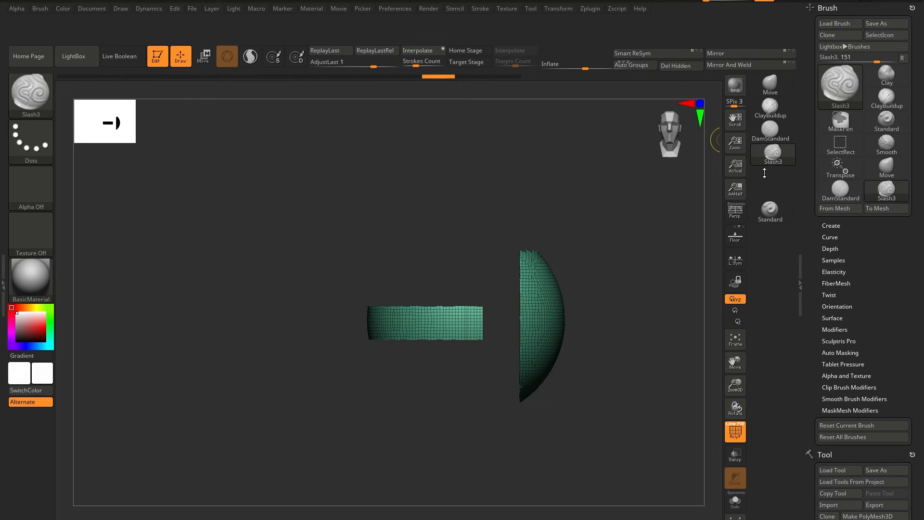
key("ctrl+z")
left_click_drag(761, 212, 762, 176, "ctrl+alt")
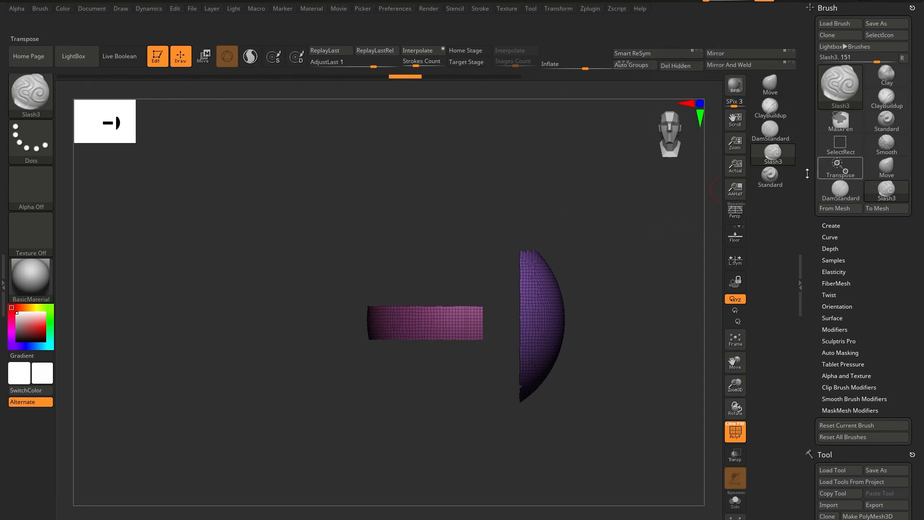
Select the TrimDynamic brush and add it to the shelf below Standard.
key("b")
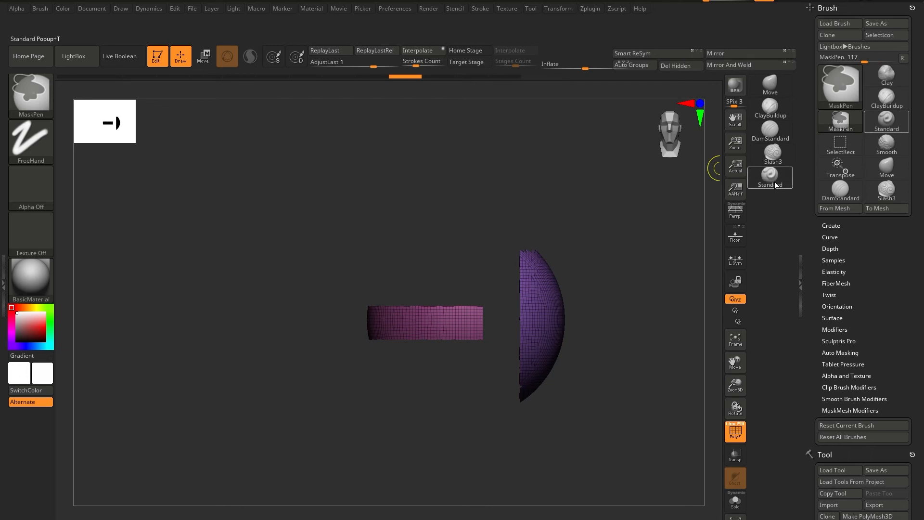
key("b")
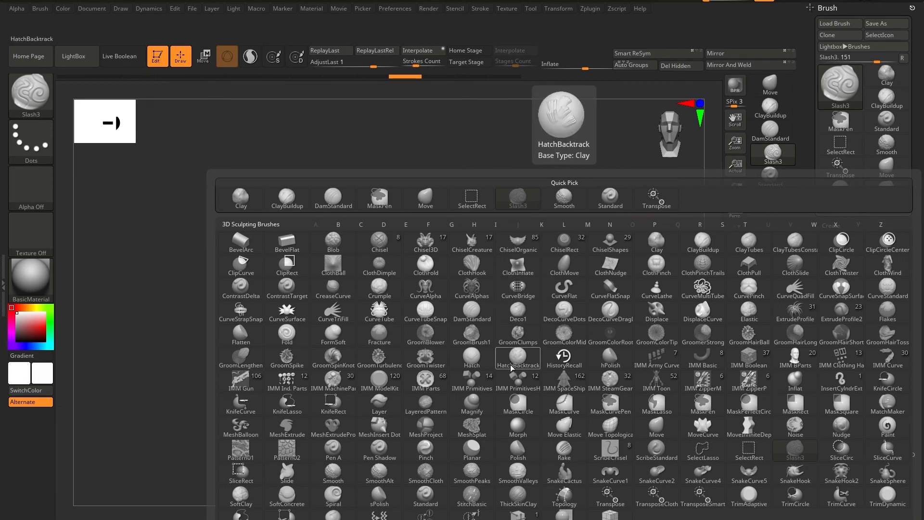
key("t")
key("d")
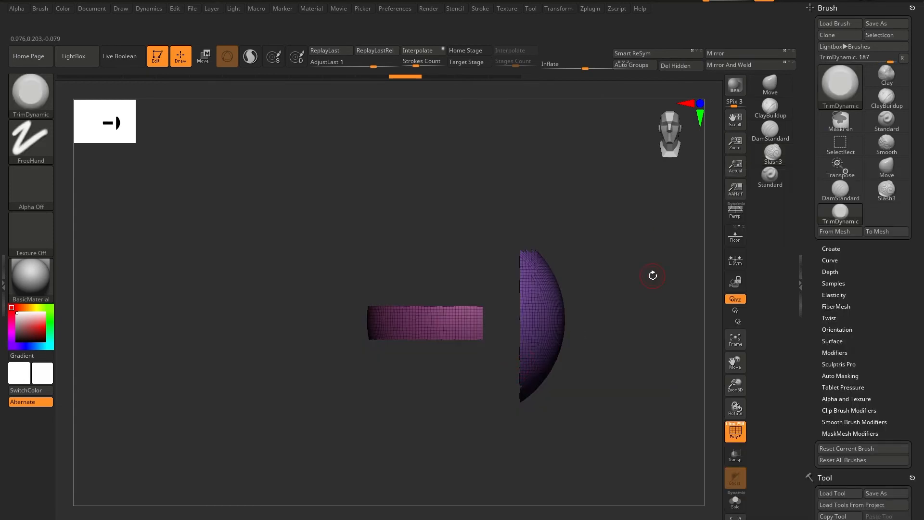
left_click(840, 120)
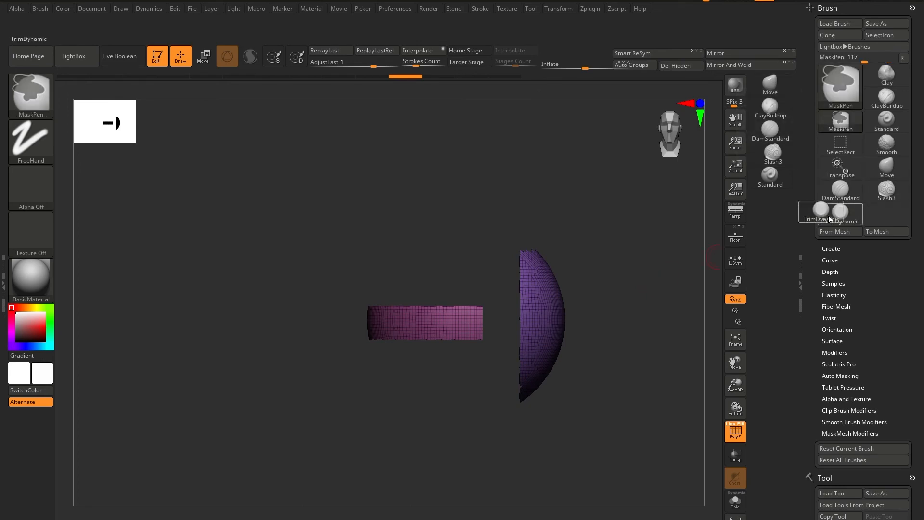
left_click(781, 211)
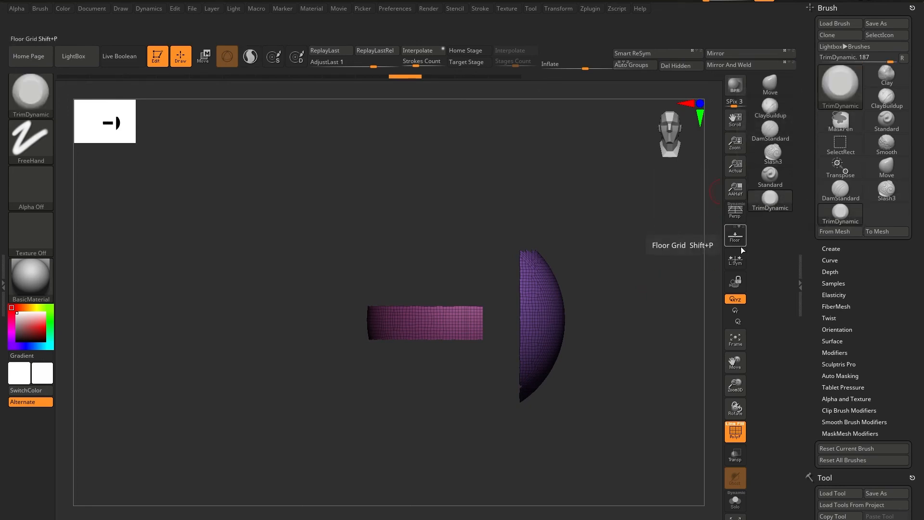
Select the Pinch brush and add it to the shelf below TrimDynamic.
key("b")
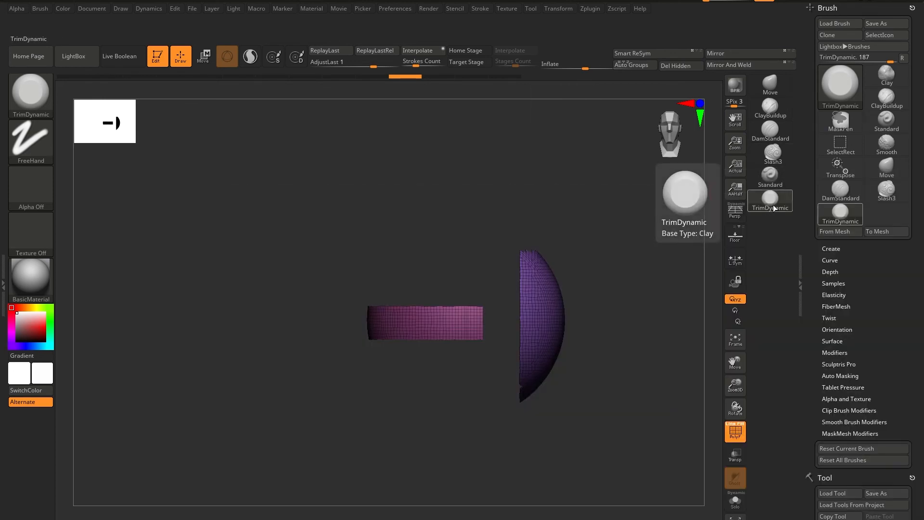
key("b")
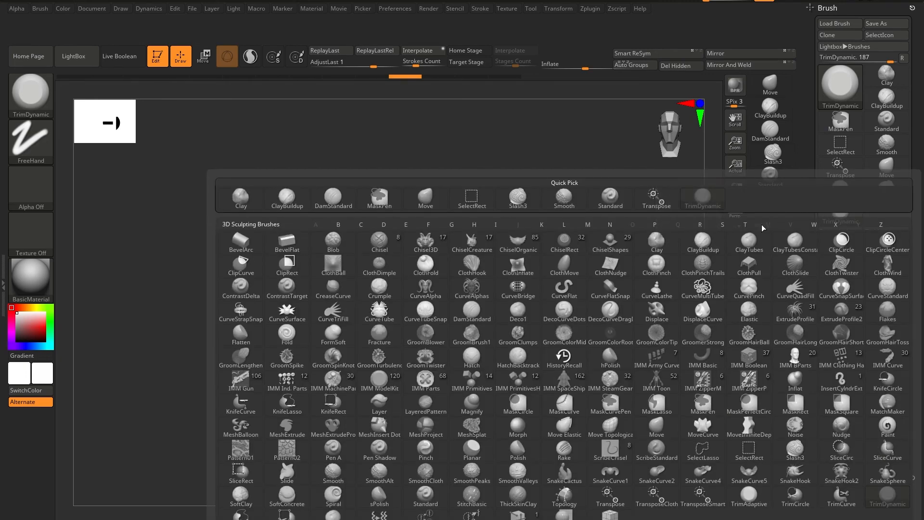
key("p")
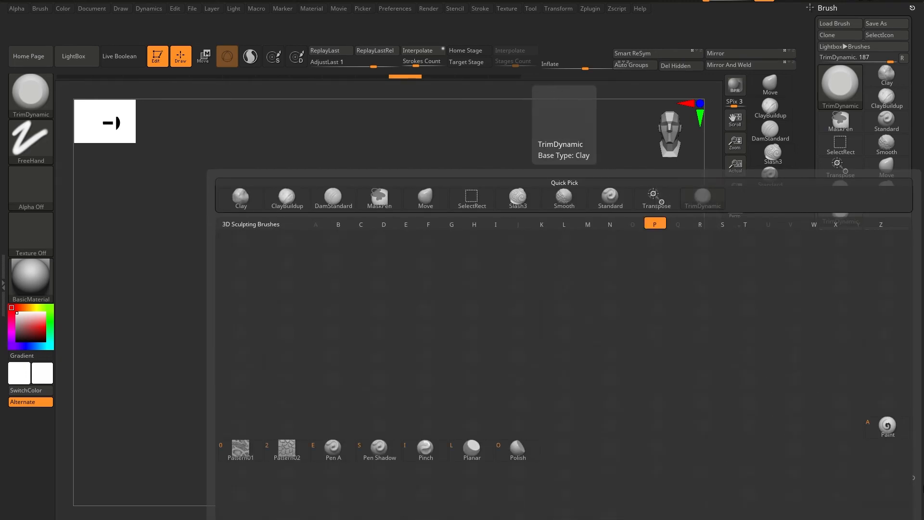
left_click(426, 450)
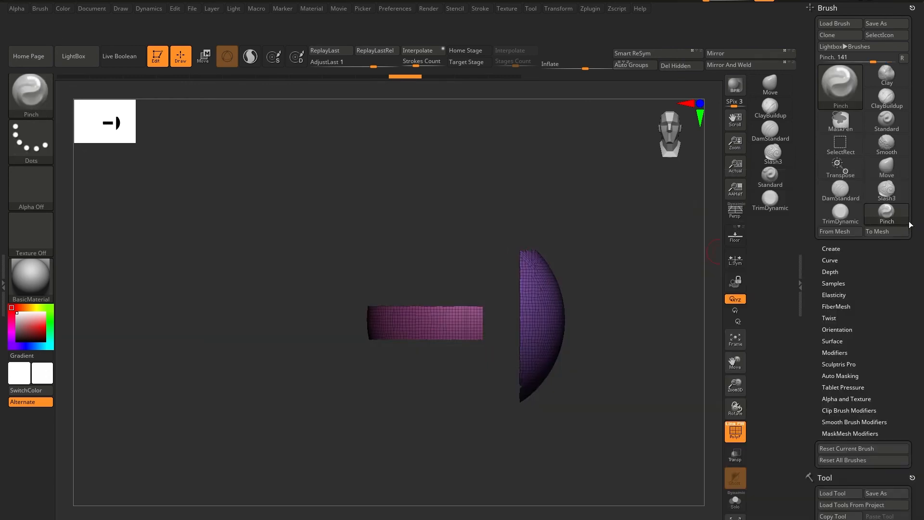
left_click(779, 221)
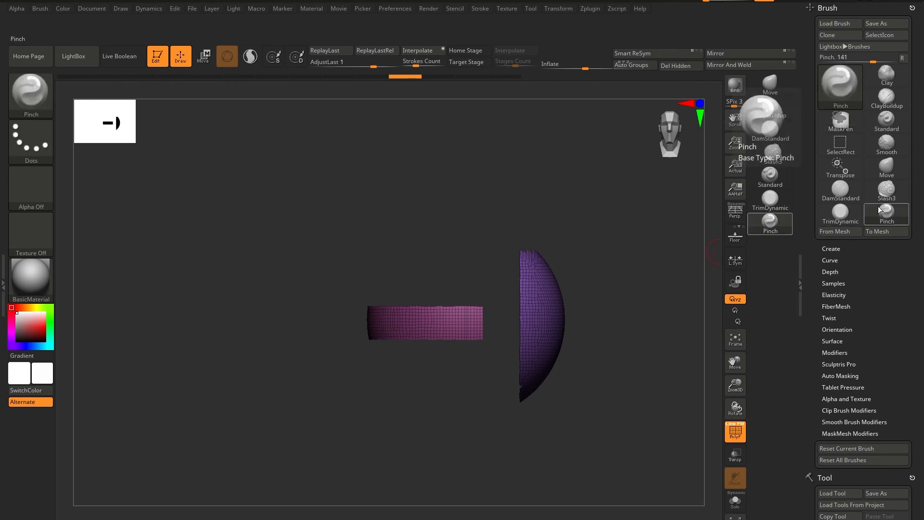
Select the Inflat brush, add it to the shelf below Pinch, and make it active.
key("b")
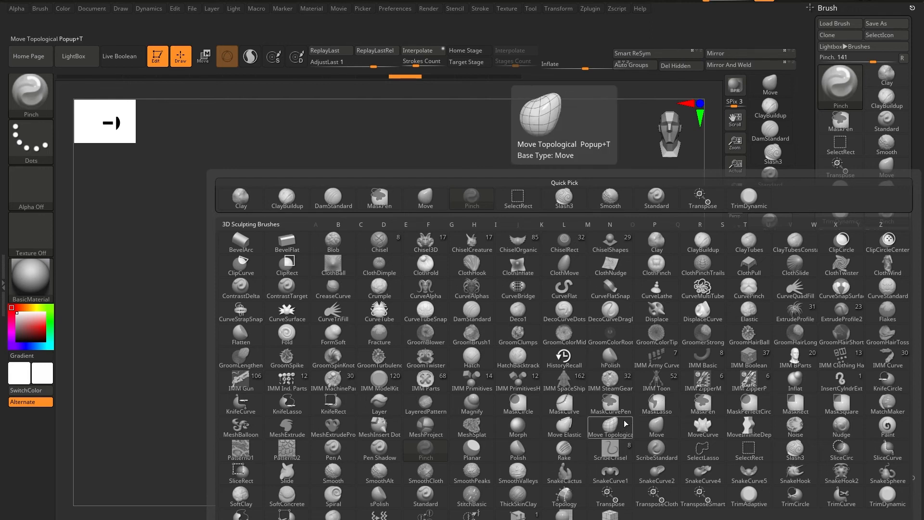
left_click(800, 387)
left_click_drag(846, 245, 768, 257, "ctrl+alt")
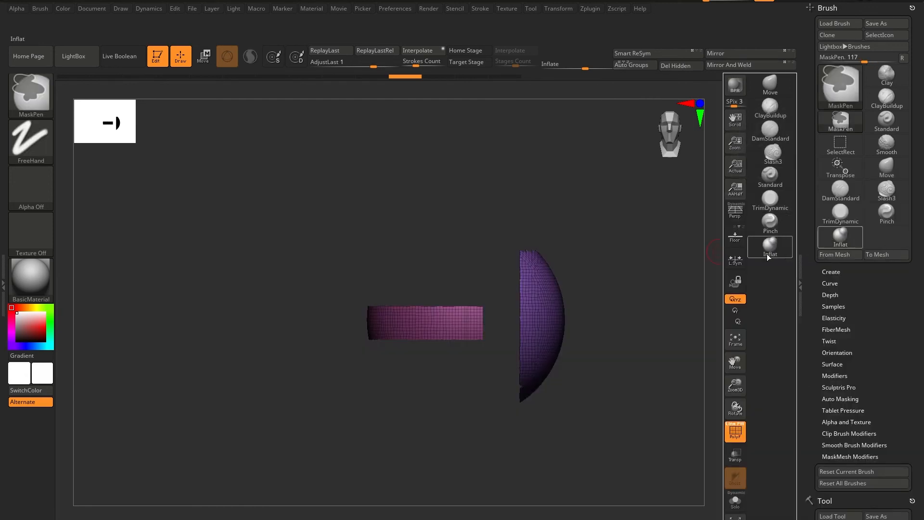
left_click(770, 247)
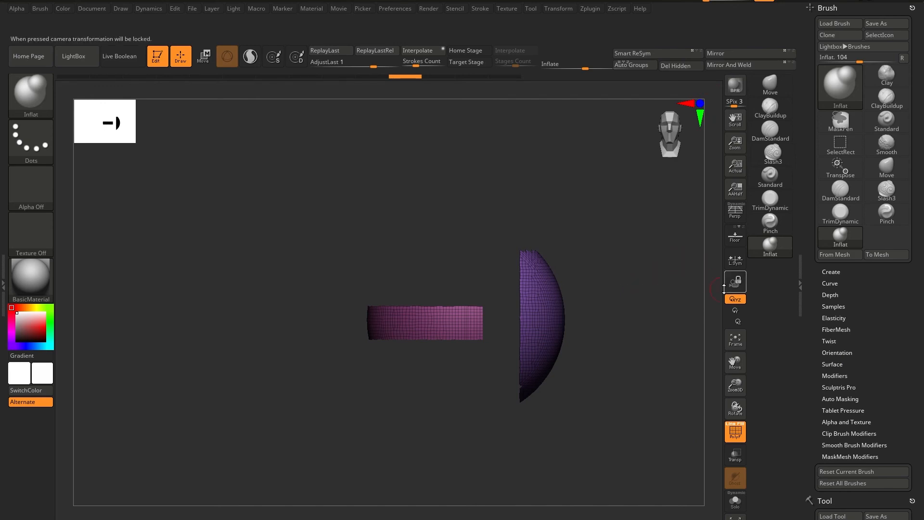
Select the IMM Primitives brush and add it to the shelf below Inflat.
key("b")
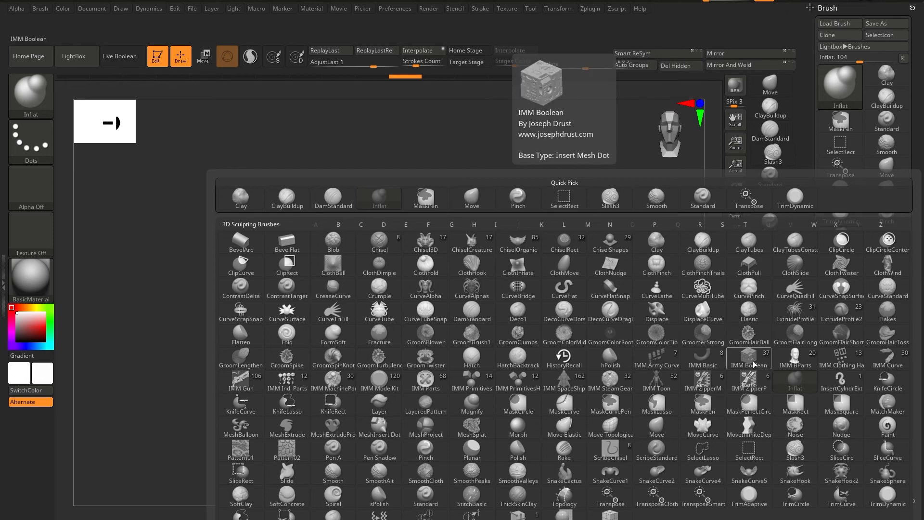
left_click(481, 380)
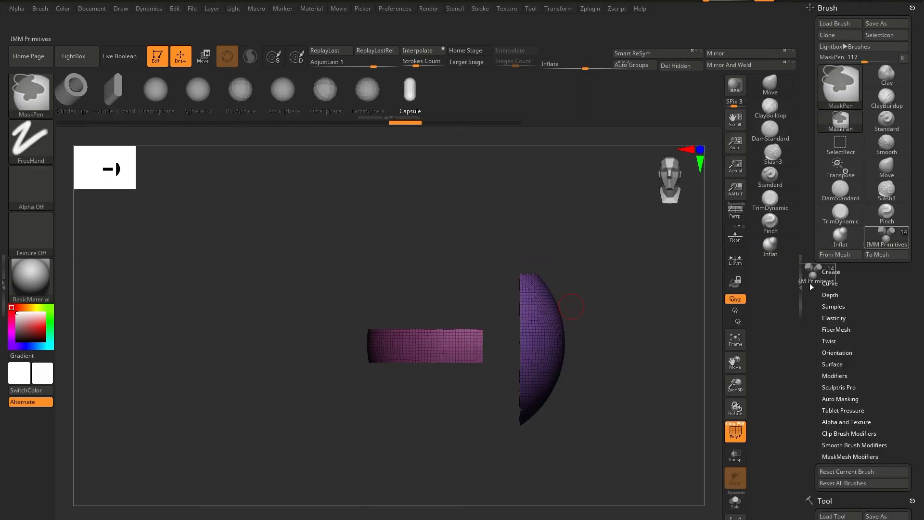
left_click(767, 276)
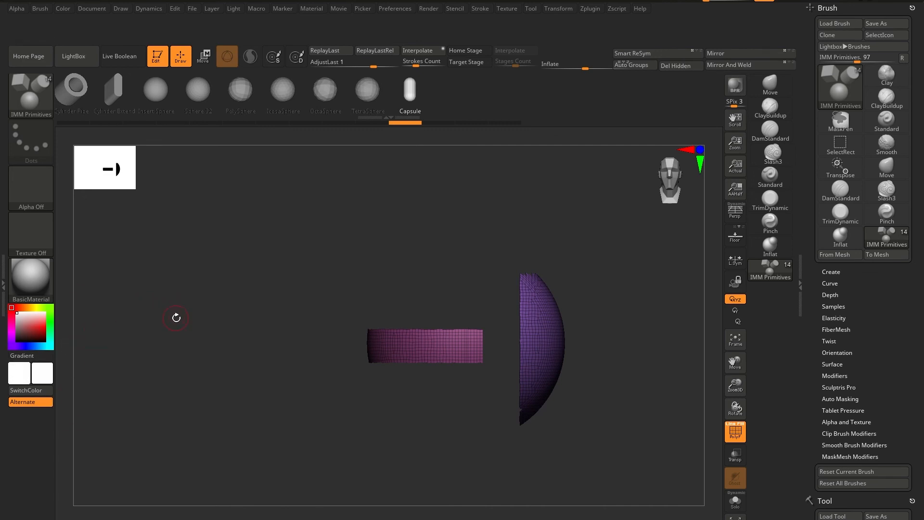
Unhide the hidden polygroups so the whole sphere is displayed.
left_click(205, 317, "ctrl+shift")
mouse_move(206, 316)
left_mouse_down("alt")
mouse_move(424, 334)
mouse_move(188, 321)
left_mouse_up("alt")
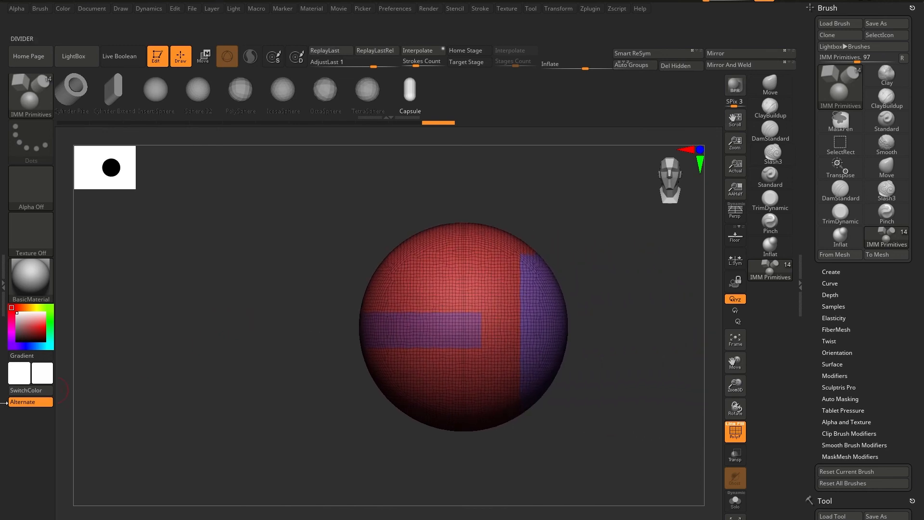
Set the current color to dark gray (RGB 41, 41, 41) and swap it with the white secondary color.
left_click(20, 392)
mouse_move(20, 323)
left_mouse_down()
mouse_move(9, 329)
mouse_move(66, 336)
left_mouse_up()
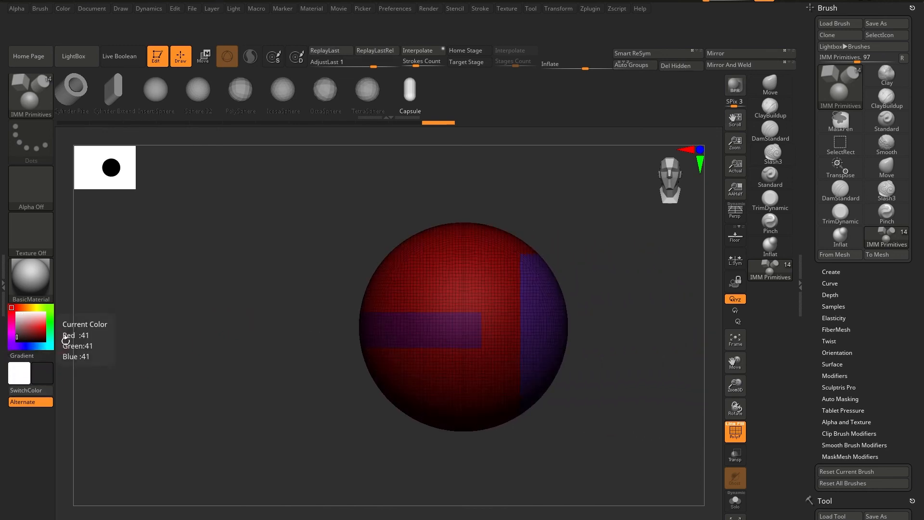
key("v")
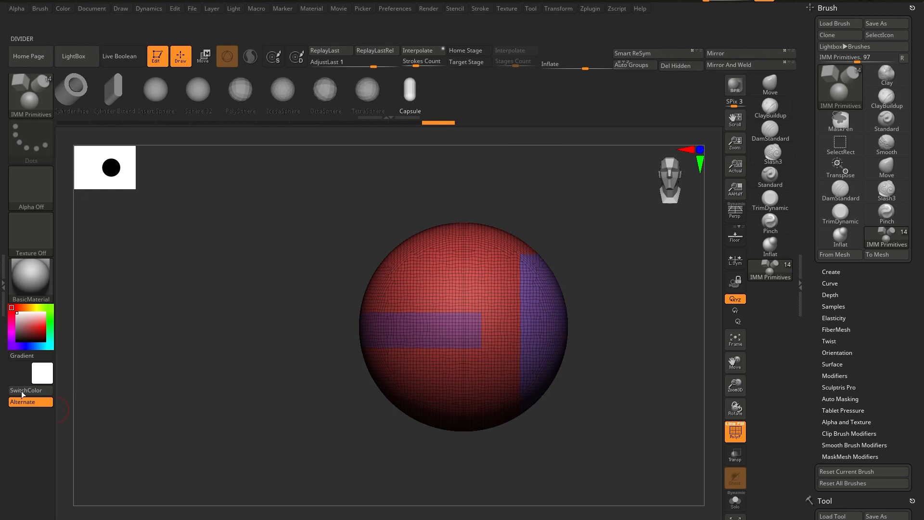
Add the FillObject command from the Color palette to the shelf below Alternate.
left_click(63, 8)
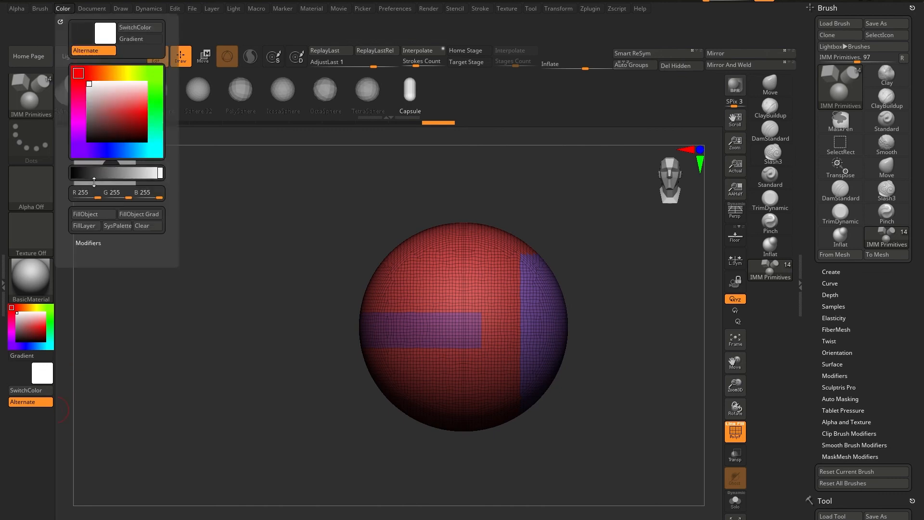
left_click_drag(103, 214, 39, 431, "ctrl+alt")
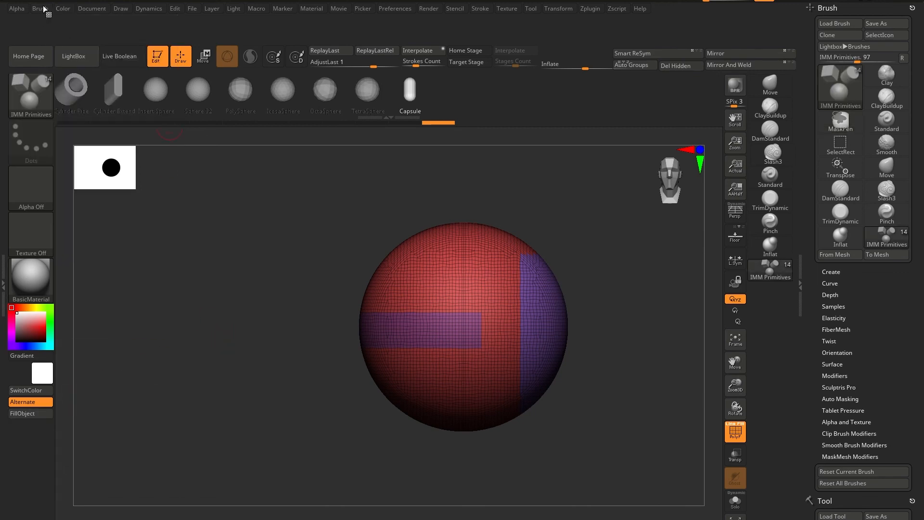
Look through the Color palette and its Modifiers for further items to put on the shelf.
left_click(90, 9)
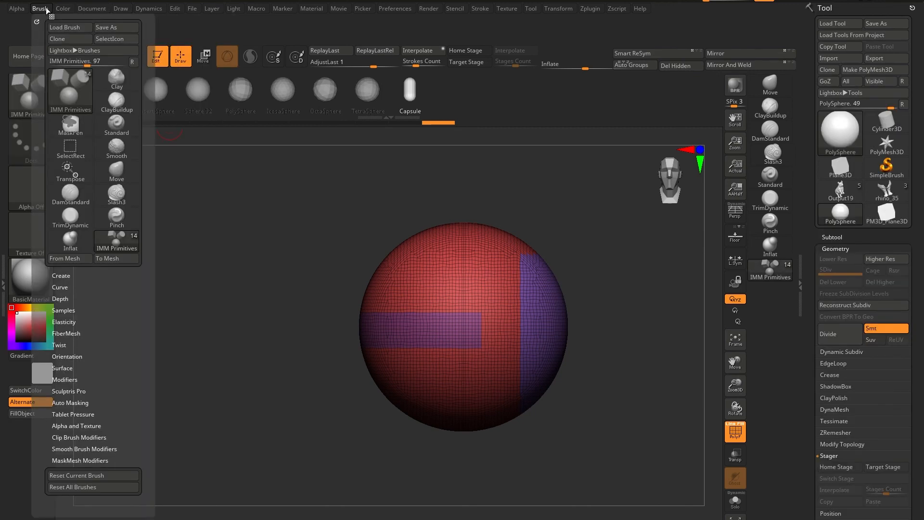
mouse_move(63, 9)
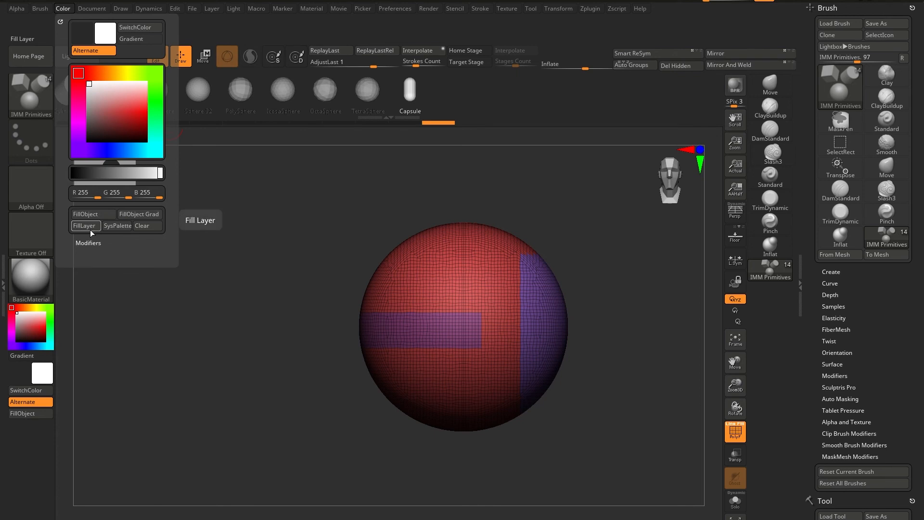
left_click(94, 243)
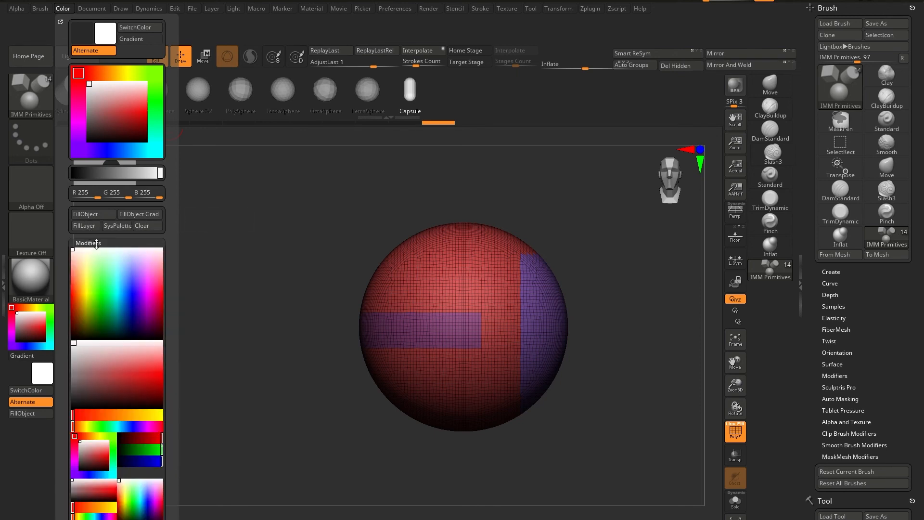
left_click_drag(58, 317, 63, 331)
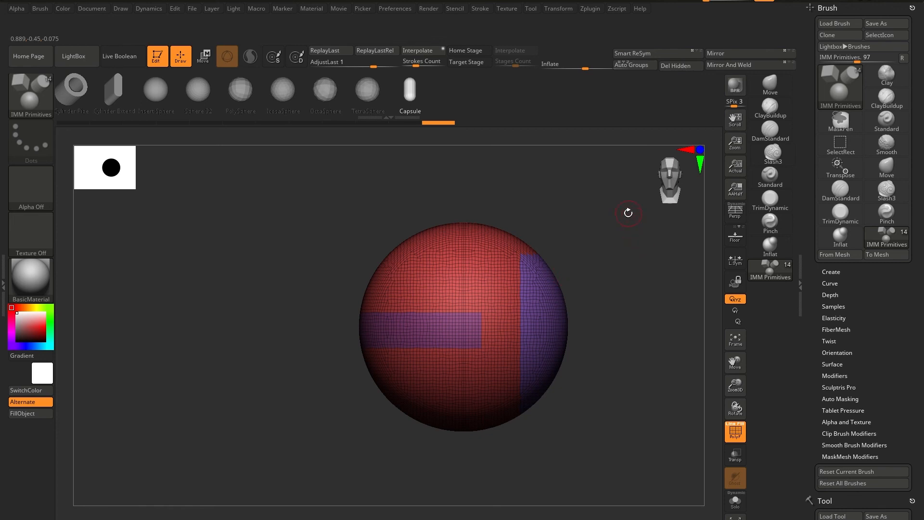
Add the Front view command from the Document palette's ZAppLink Properties to the shelf above the Inflate slider.
left_click_drag(628, 213, 570, 233, "alt")
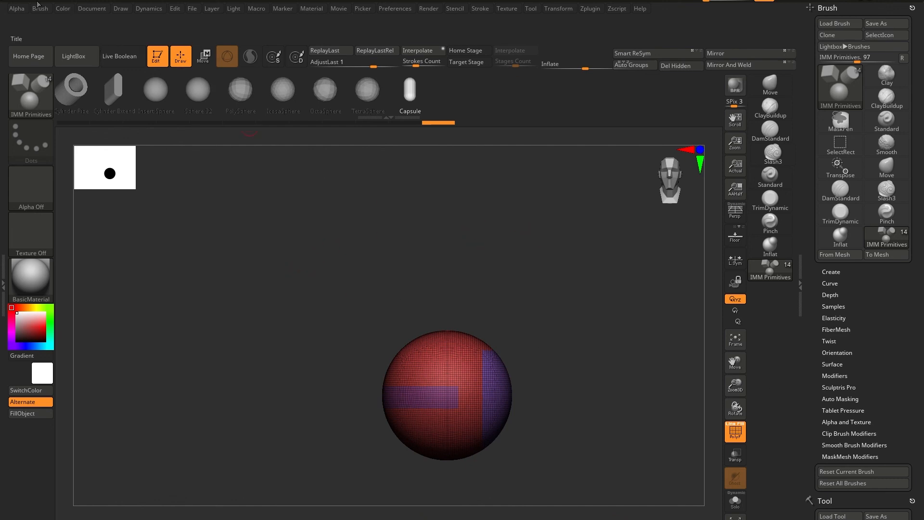
left_click(92, 8)
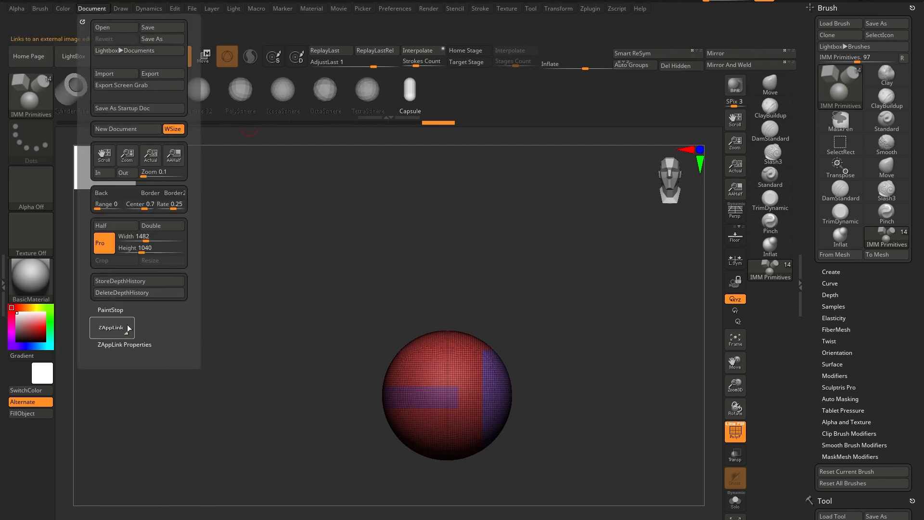
left_click(104, 345)
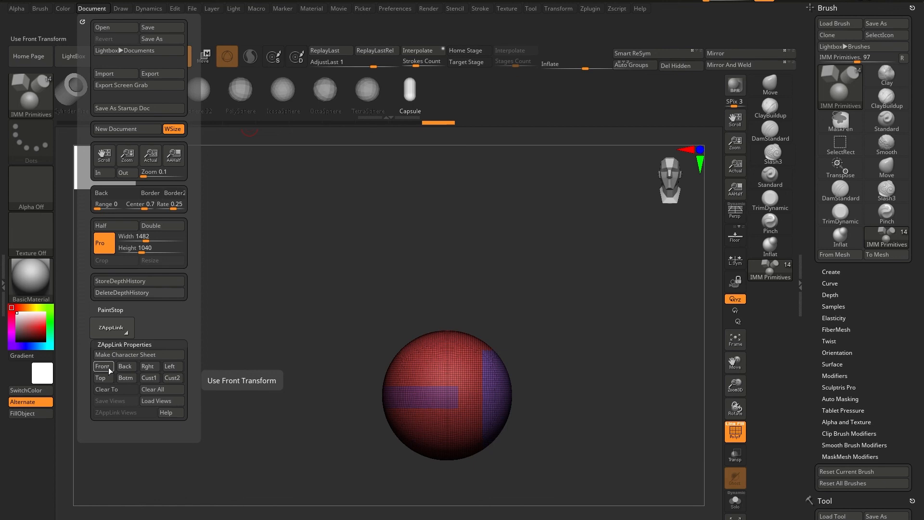
key("ctrl")
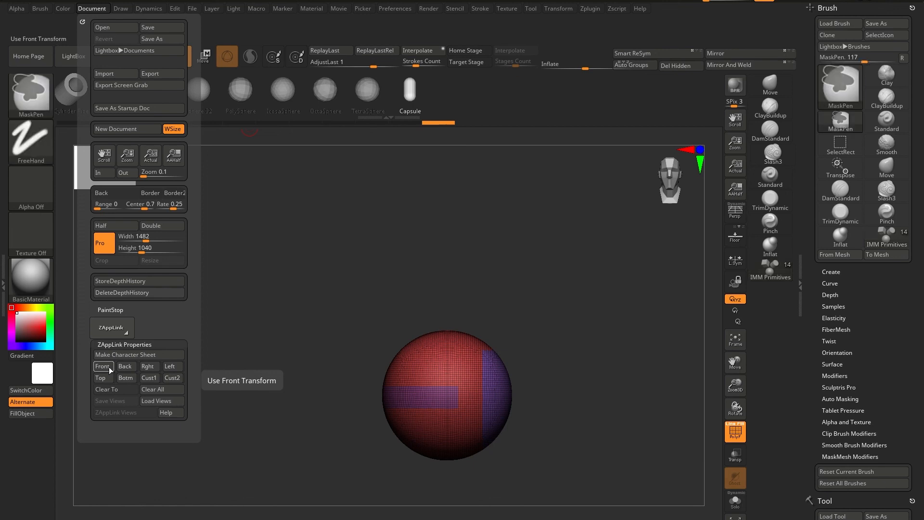
left_click_drag(110, 369, 559, 51, "ctrl+alt")
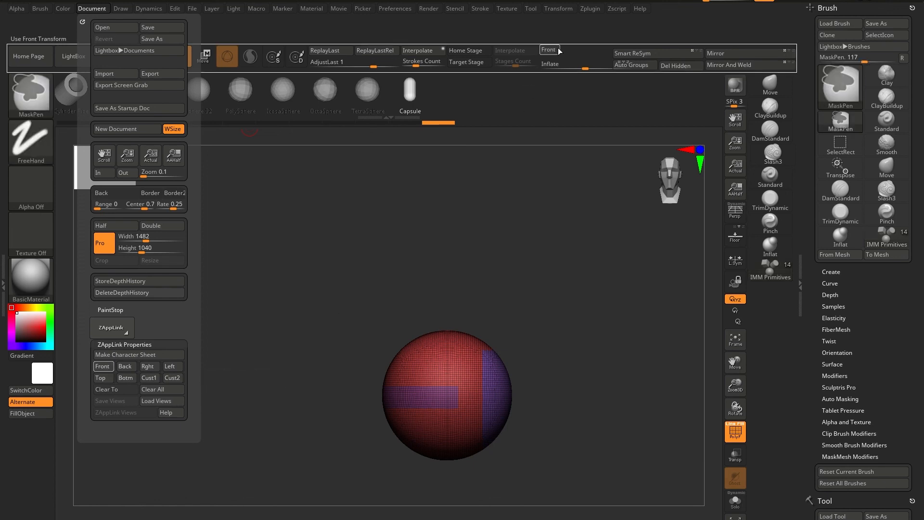
Dock the Document palette, add the Rght and Cust1 view commands beside Front on the shelf, and undock the palette.
left_click(92, 9)
left_click(76, 19)
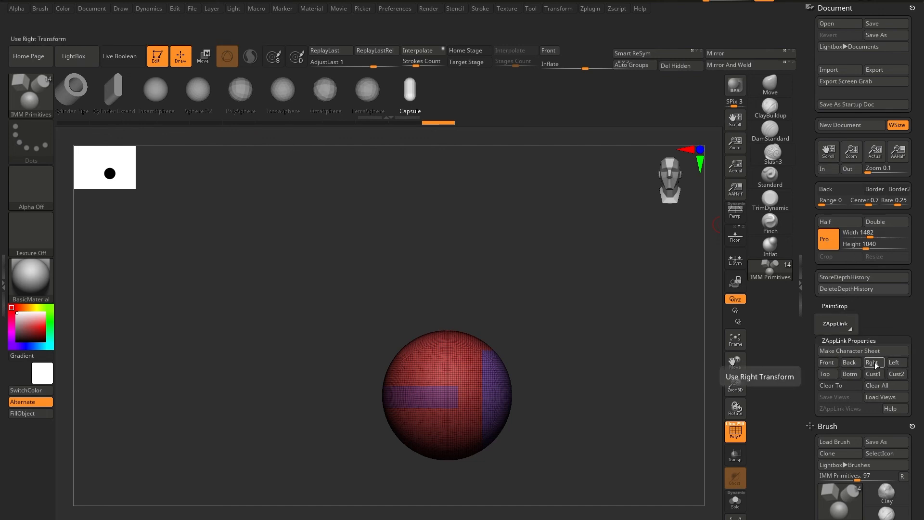
left_click_drag(872, 362, 577, 53, "ctrl+alt")
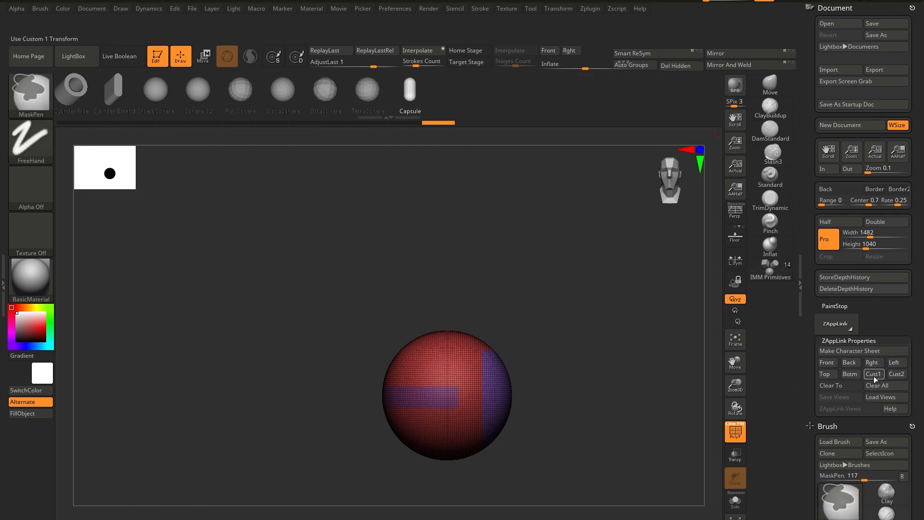
left_click_drag(872, 374, 605, 51, "ctrl+alt")
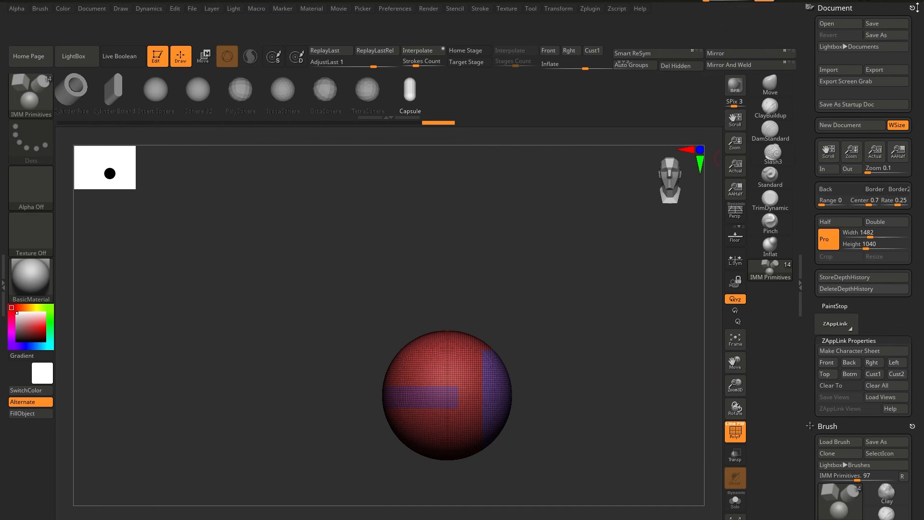
left_click(911, 8)
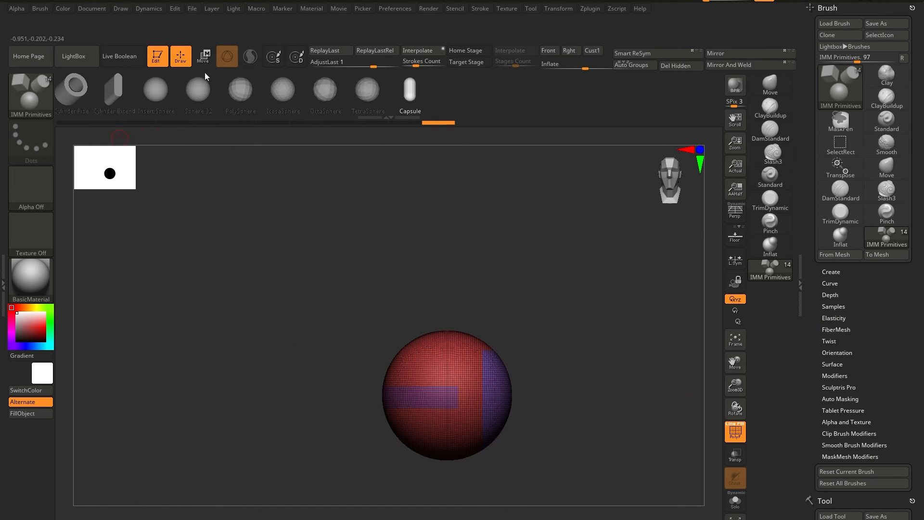
Turn off the interface customization mode.
left_click(156, 8)
mouse_move(172, 8)
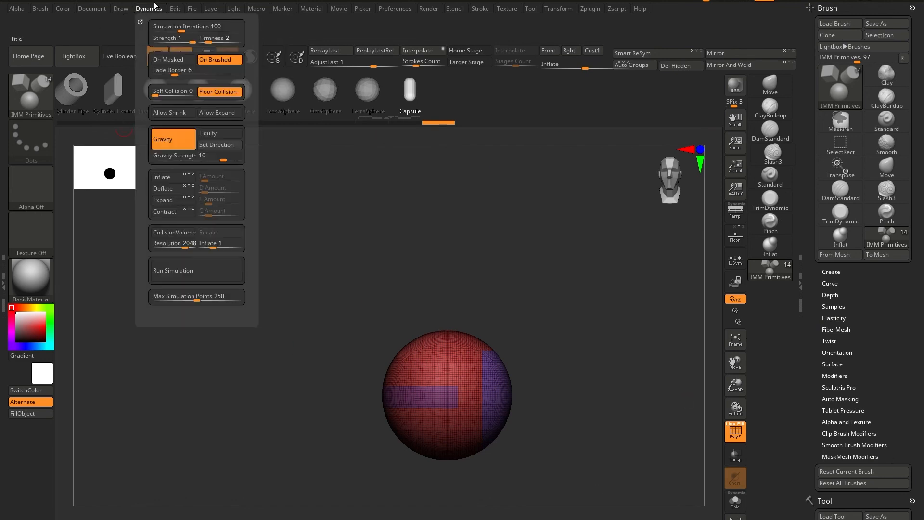
left_click(410, 10)
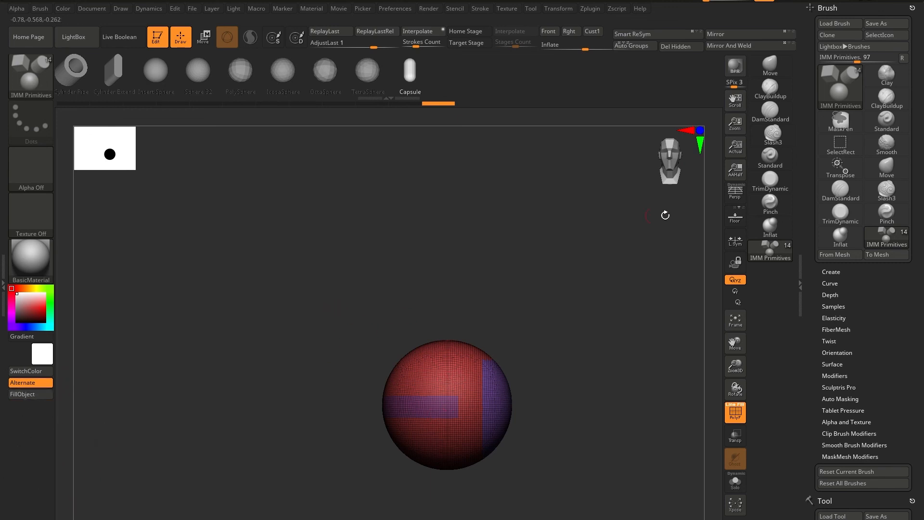
Store the customized interface as the startup configuration.
left_click(394, 9)
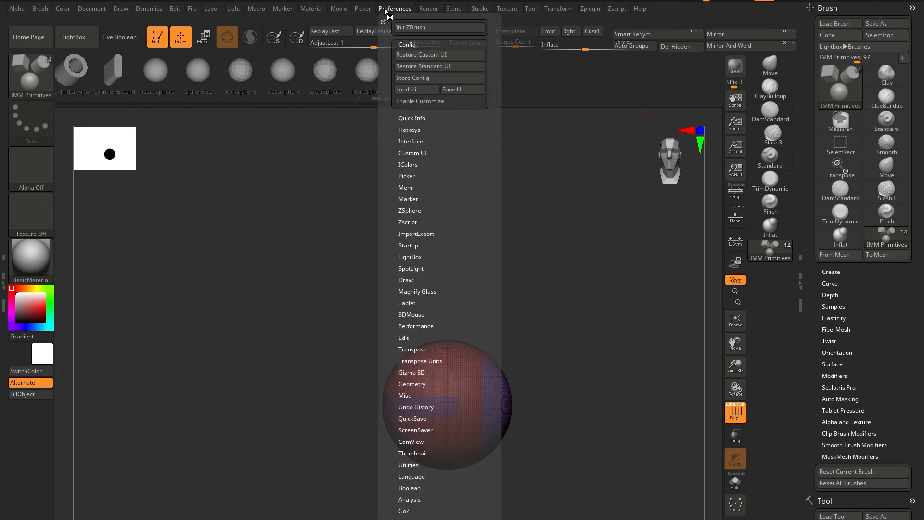
left_click(431, 90)
left_click(392, 9)
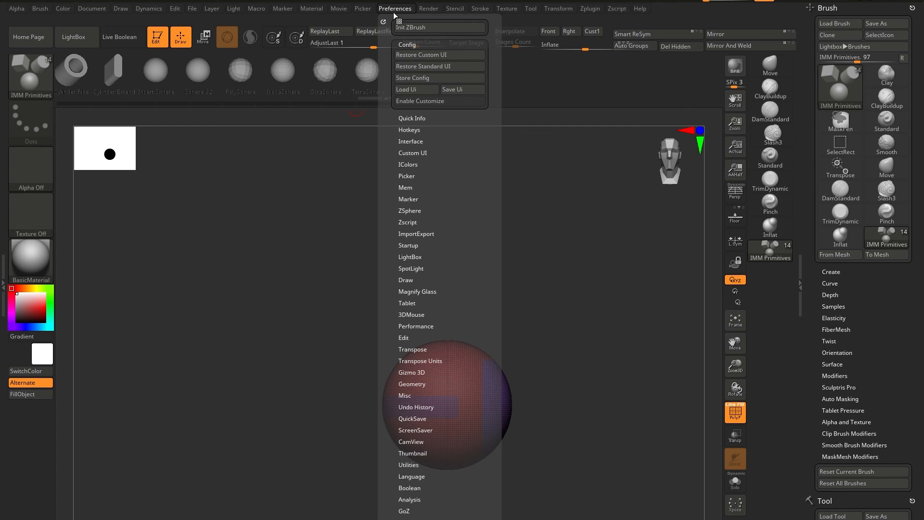
left_click(426, 78)
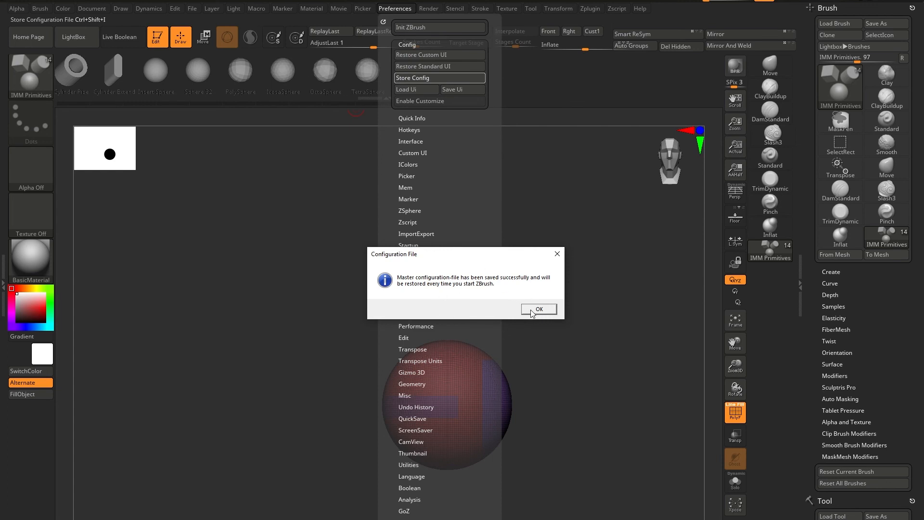
left_click(532, 311)
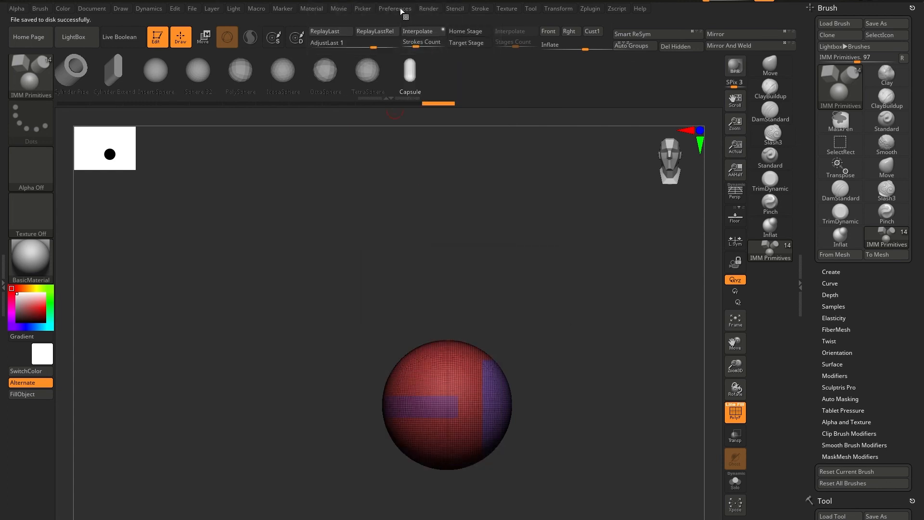
Open the interface configuration options for saving the layout as a UI file.
left_click(400, 10)
left_click(412, 9)
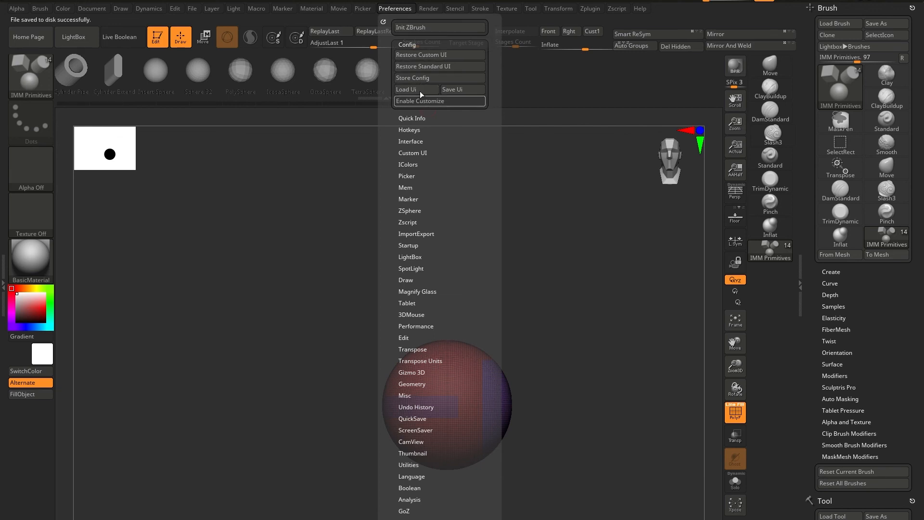
left_click(395, 9)
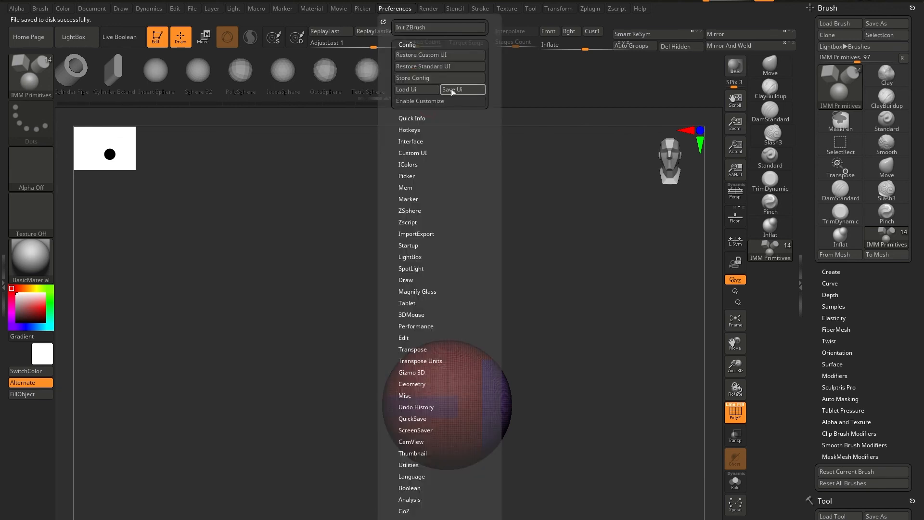